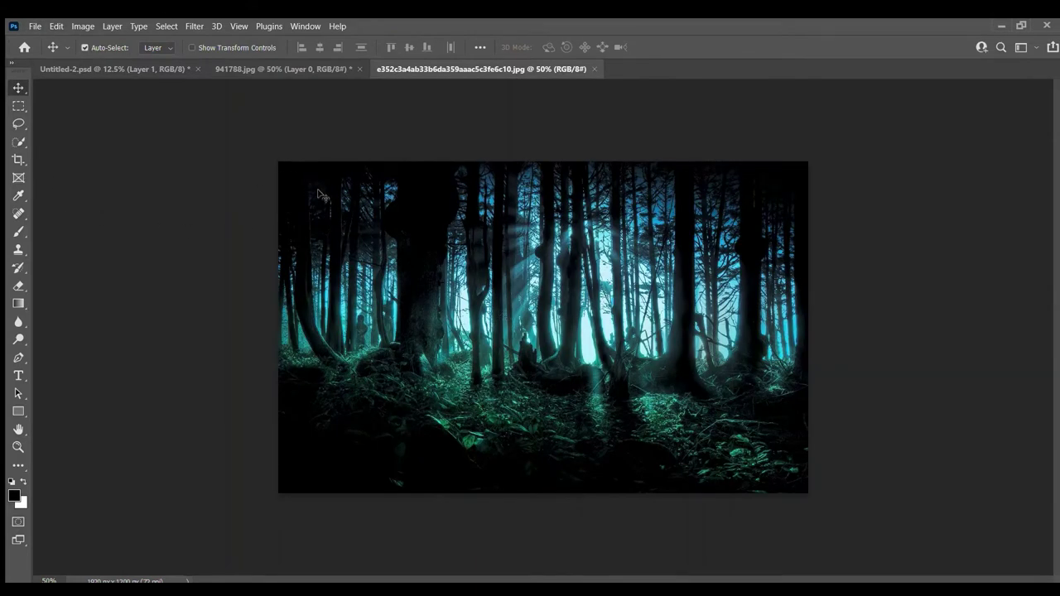
# Bring the blue-green forest picture into the portrait poster, scale it to the canvas width and place it along the poster's lower edge
pyautogui.click(565, 279)
pyautogui.moveTo(566, 282); pyautogui.dragTo(593, 320)
pyautogui.hotkey('ctrl', 't')
pyautogui.moveTo(306, 199); pyautogui.dragTo(353, 229)
pyautogui.moveTo(836, 531); pyautogui.dragTo(703, 448)
pyautogui.press('Return')
pyautogui.moveTo(529, 331); pyautogui.dragTo(558, 461)
pyautogui.press('Return')
# Rename the night-sky layer as Sky
pyautogui.doubleClick(98, 209)
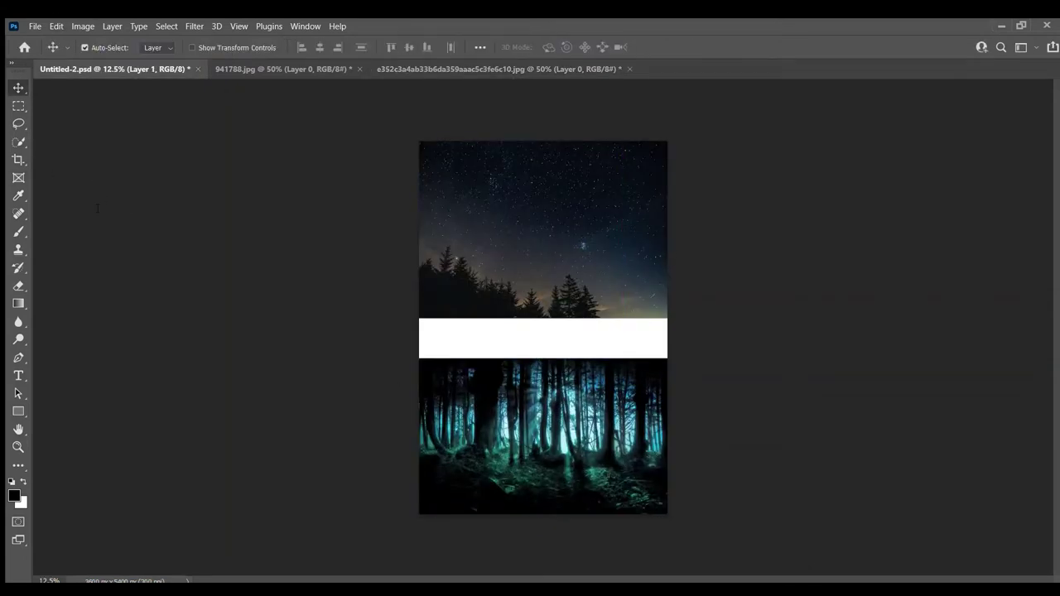
pyautogui.write('Sky')
pyautogui.press('Return')
# Add the white, centred title EXTINCT in Bahnschrift over the forest image, starting at 200 pt and correcting its spelling
pyautogui.press('t')
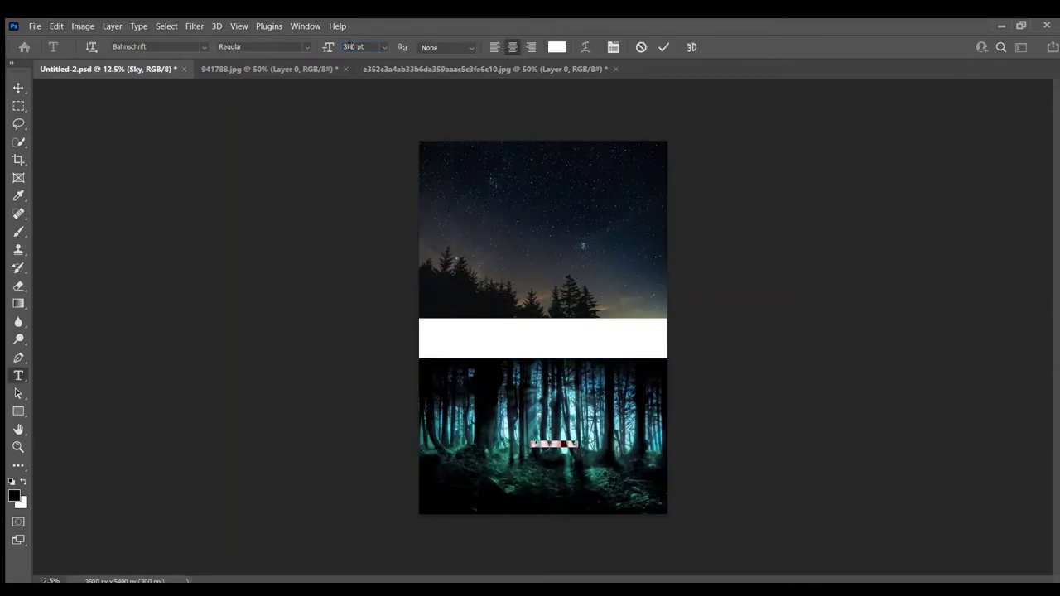
pyautogui.click(546, 443)
pyautogui.write('EEXTINCT')
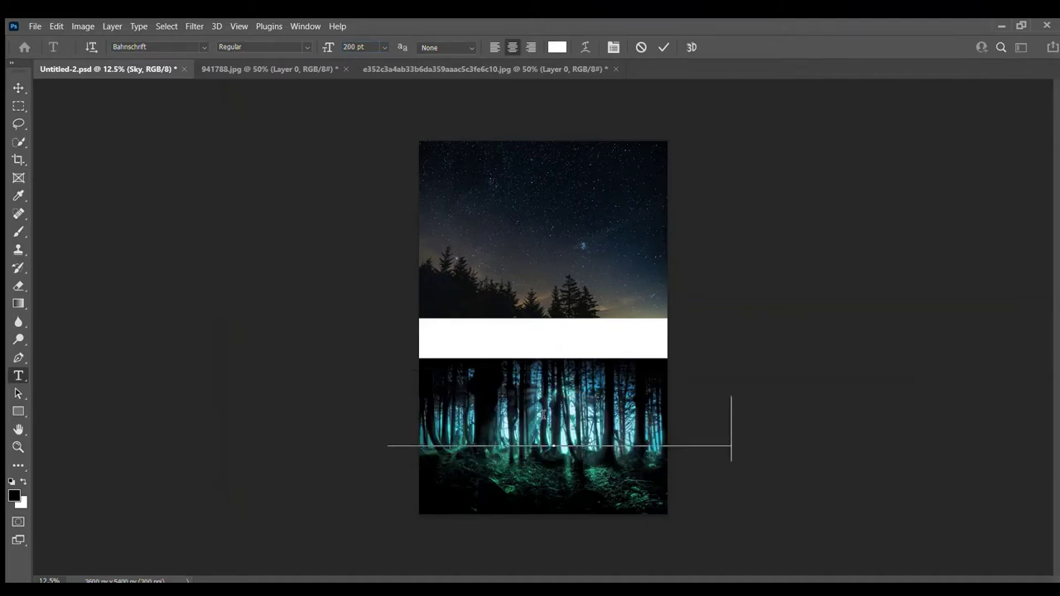
pyautogui.hotkey('ctrl', 'Return')
pyautogui.press('v')
pyautogui.moveTo(496, 426)
pyautogui.mouseDown()
pyautogui.moveTo(550, 426)
pyautogui.moveTo(489, 437)
pyautogui.mouseUp()
pyautogui.click(19, 376)
pyautogui.click(478, 427)
pyautogui.press('BackSpace')
pyautogui.click(18, 88)
# Set the EXTINCT title's font size to 175 pt and align it with the poster's left edge
pyautogui.click(18, 375)
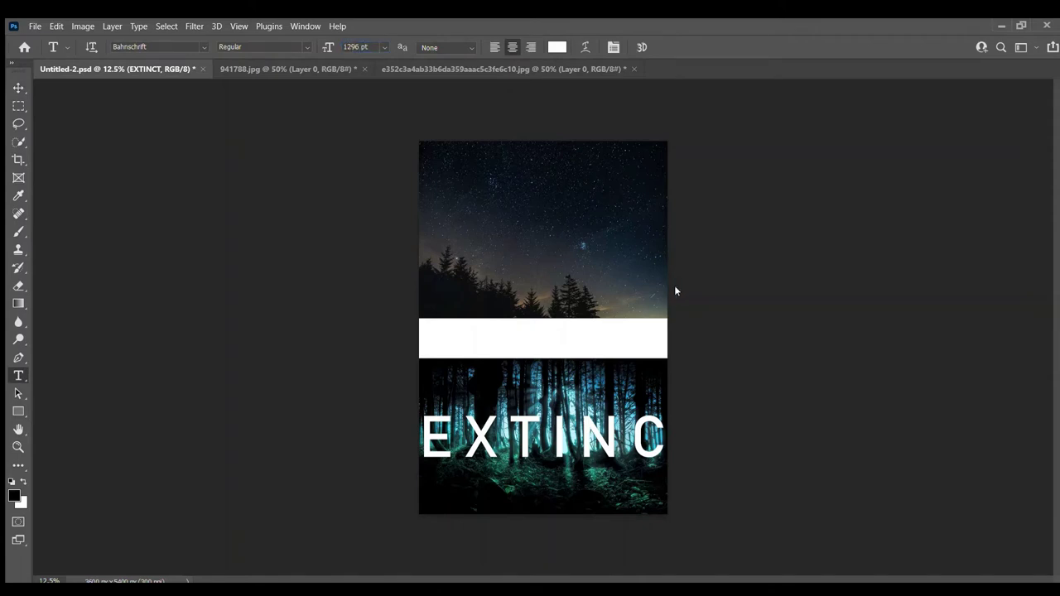
pyautogui.write('175')
pyautogui.press('Return')
pyautogui.press('v')
pyautogui.moveTo(547, 422); pyautogui.dragTo(530, 419)
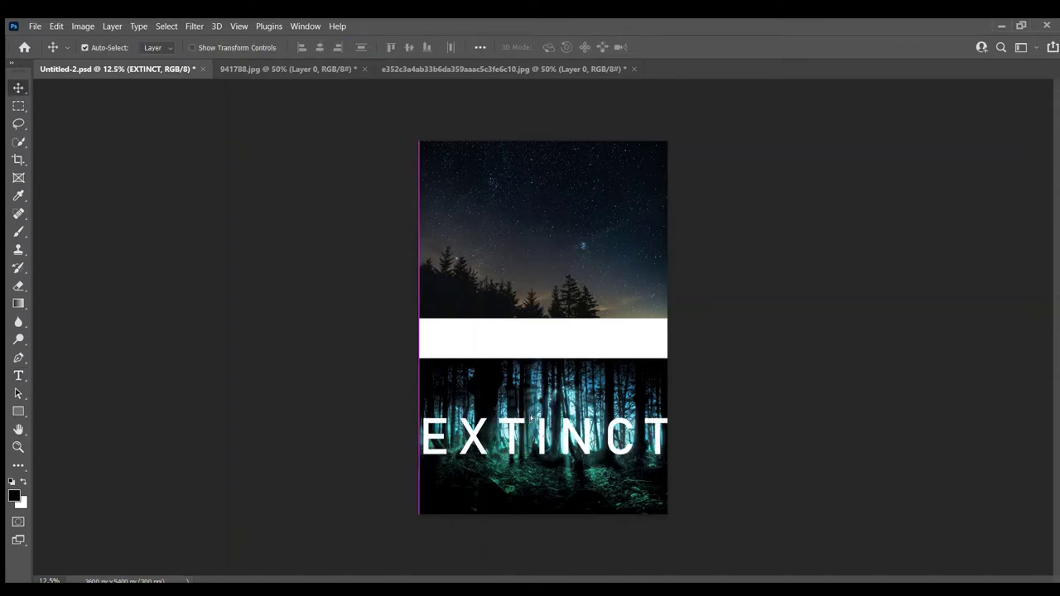
# Scale the title down to about 142 pt and centre it across the poster's width
pyautogui.hotkey('ctrl', 't')
pyautogui.moveTo(419, 412); pyautogui.dragTo(466, 422)
pyautogui.moveTo(505, 441); pyautogui.dragTo(477, 432)
# Colour the EXTINCT title bright green and nudge it into place over the forest
pyautogui.click(18, 376)
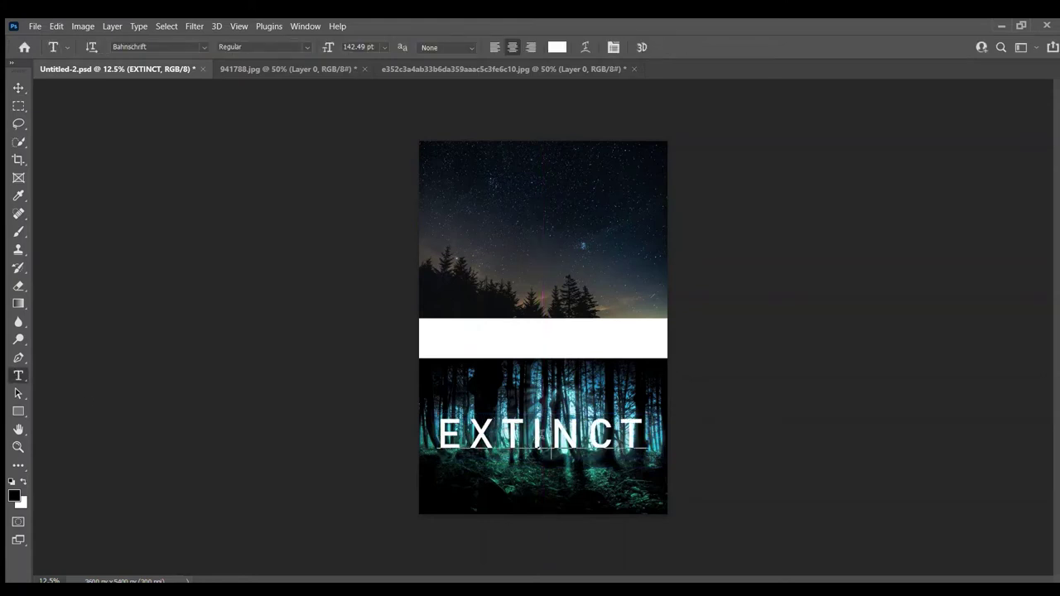
pyautogui.doubleClick(513, 434)
pyautogui.click(1014, 146)
pyautogui.click(1047, 168)
pyautogui.click(1046, 158)
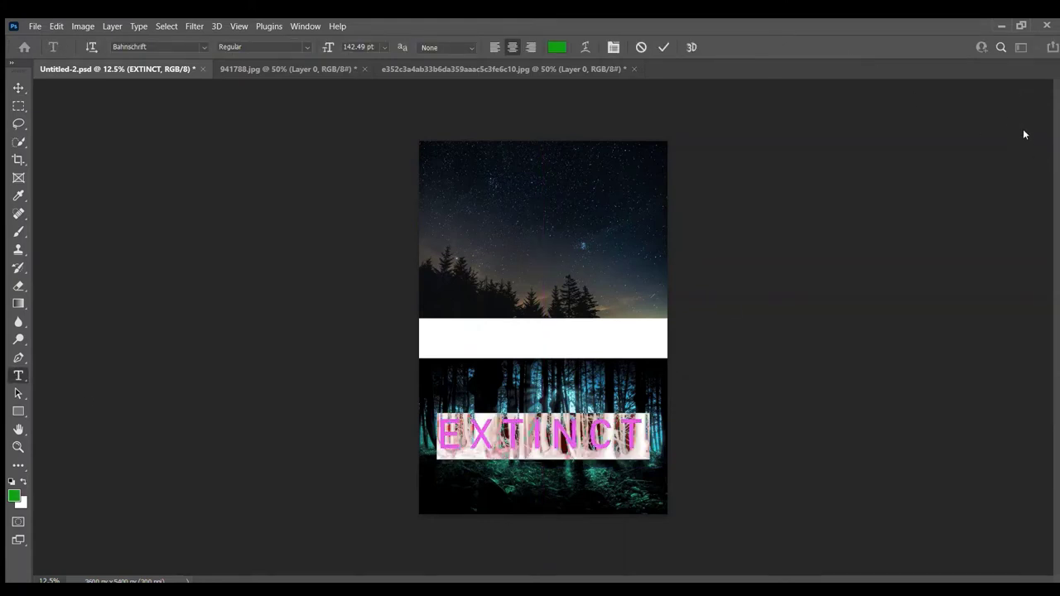
pyautogui.click(1023, 130)
pyautogui.click(203, 235)
pyautogui.press('v')
pyautogui.moveTo(529, 419)
pyautogui.mouseDown()
pyautogui.moveTo(533, 312)
pyautogui.moveTo(532, 421)
pyautogui.mouseUp()
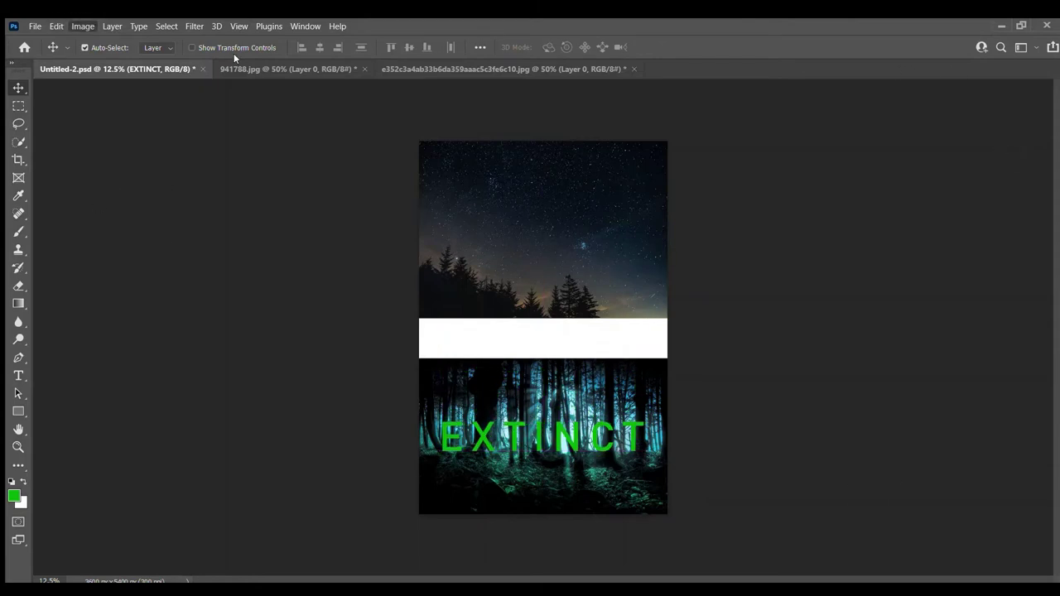
# Change the EXTINCT title's font to a light serif typeface
pyautogui.press('i')
pyautogui.press('v')
pyautogui.press('t')
pyautogui.press('Return')
pyautogui.click(19, 88)
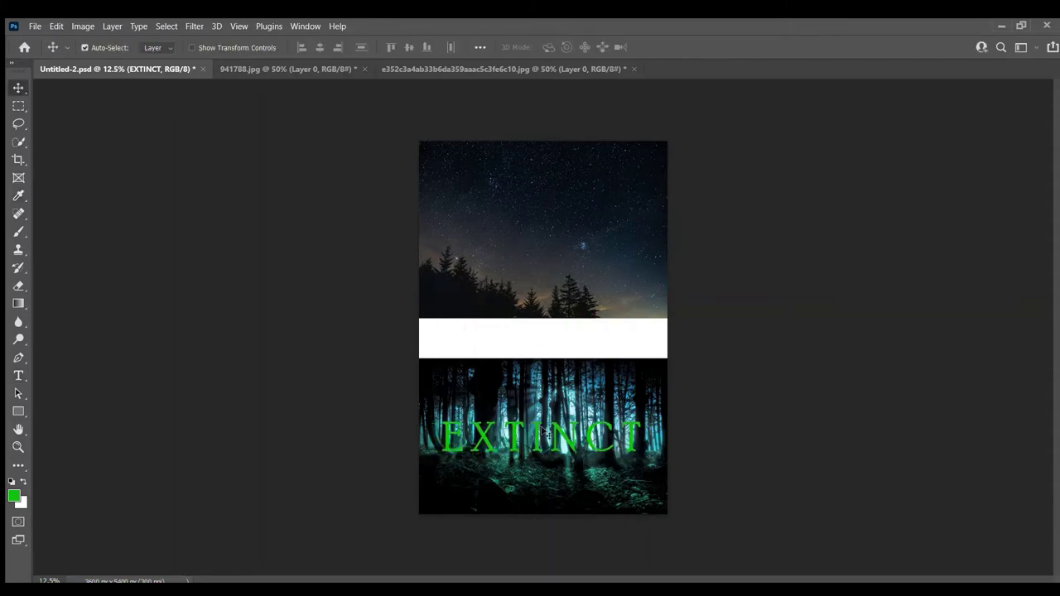
# Adjust the poster's colour tones to mute the forest and title slightly
pyautogui.doubleClick(948, 265)
pyautogui.click(904, 301)
pyautogui.click(905, 301)
pyautogui.moveTo(976, 376)
pyautogui.mouseDown()
pyautogui.moveTo(1014, 377)
pyautogui.moveTo(977, 379)
pyautogui.mouseUp()
pyautogui.moveTo(976, 406)
pyautogui.mouseDown()
pyautogui.moveTo(990, 428)
pyautogui.moveTo(976, 410)
pyautogui.mouseUp()
pyautogui.moveTo(972, 361)
pyautogui.mouseDown()
pyautogui.moveTo(925, 361)
pyautogui.moveTo(903, 378)
pyautogui.moveTo(984, 359)
pyautogui.mouseUp()
pyautogui.click(499, 432)
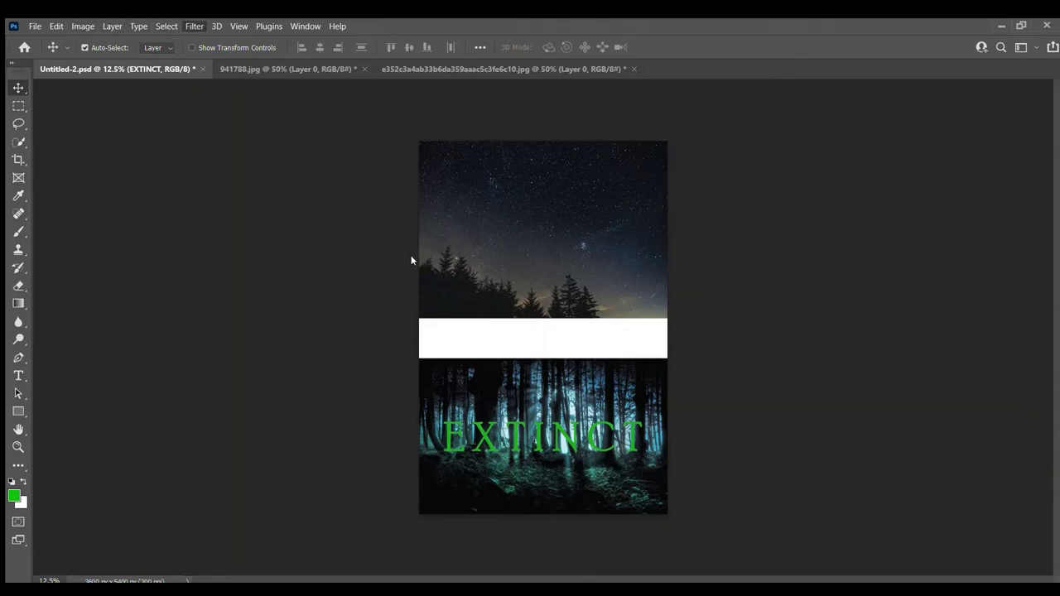
pyautogui.click(399, 349)
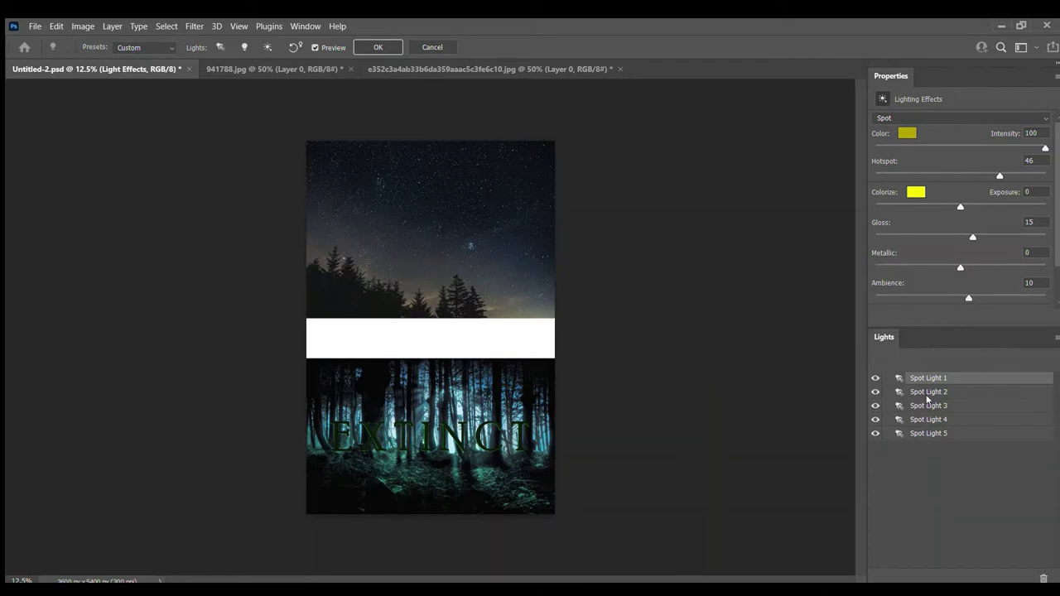
pyautogui.click(874, 377)
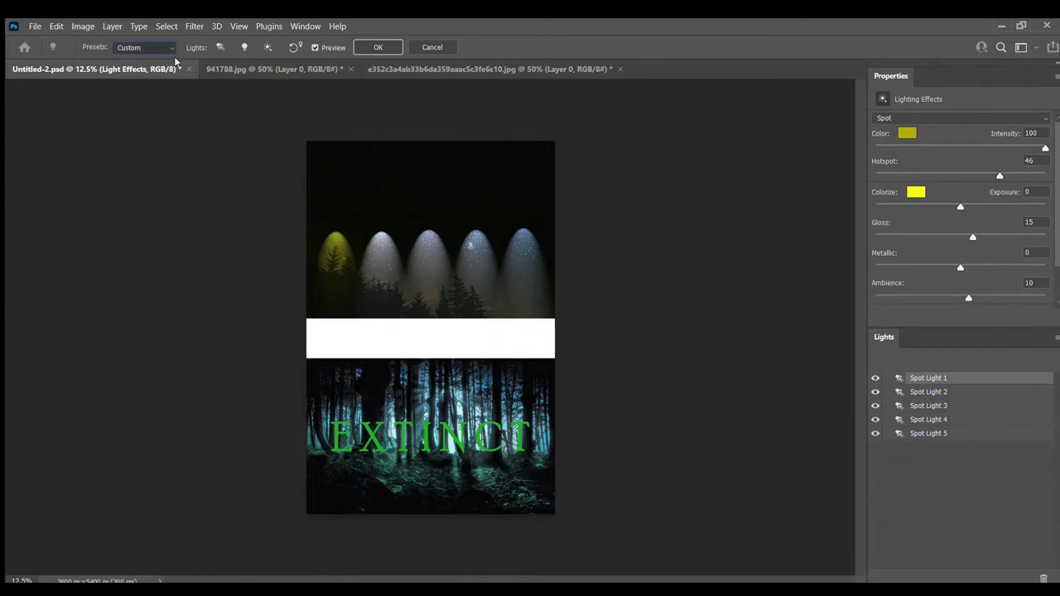
pyautogui.click(145, 171)
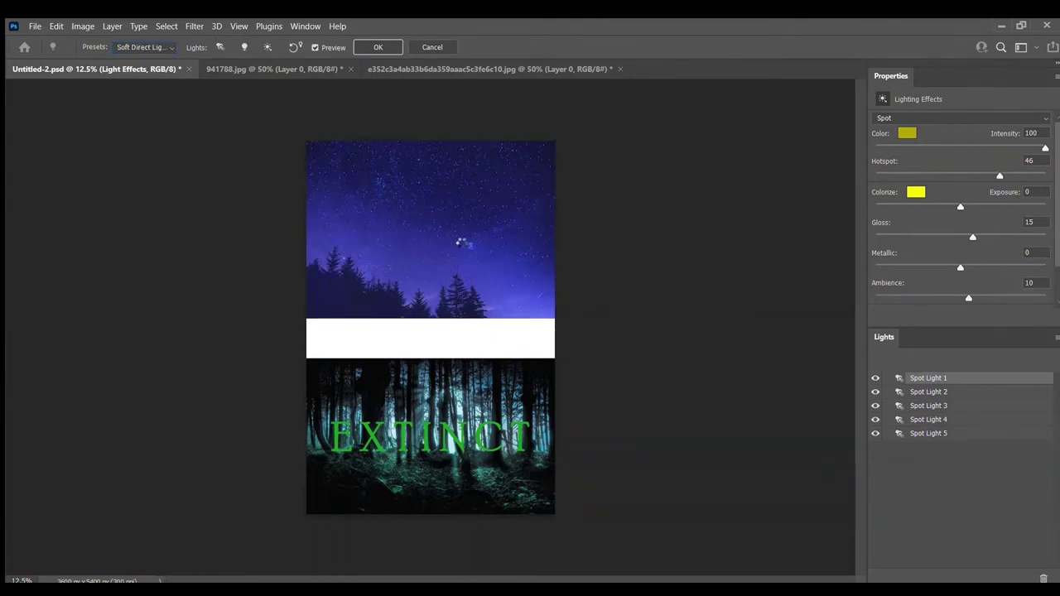
pyautogui.click(421, 46)
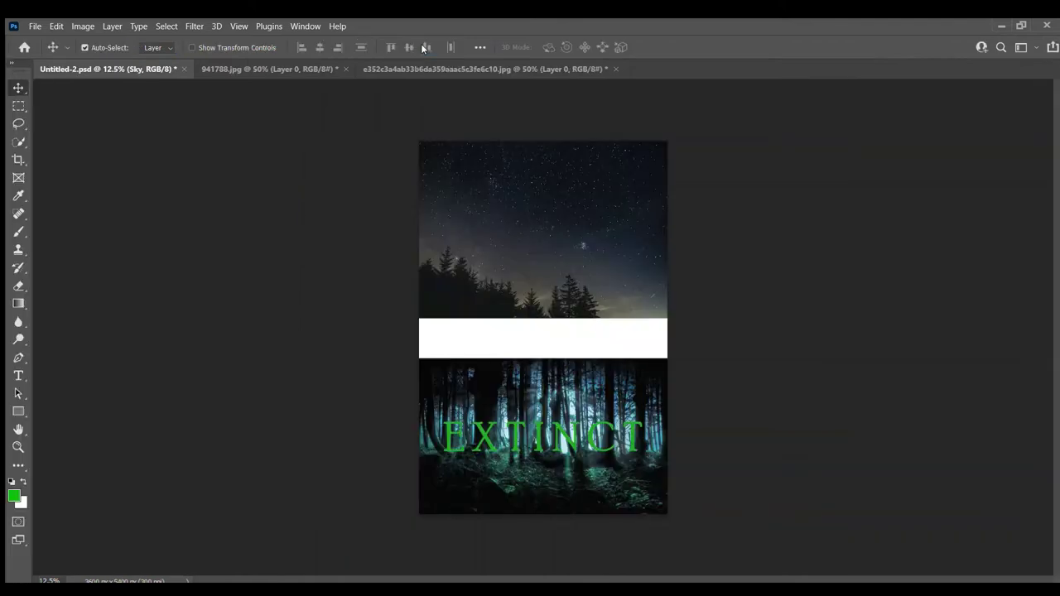
# Intensify the poster's colours with an image adjustment and undo the last tweak
pyautogui.click(957, 275)
pyautogui.moveTo(966, 295); pyautogui.dragTo(1050, 298)
pyautogui.moveTo(970, 318)
pyautogui.mouseDown()
pyautogui.moveTo(1031, 317)
pyautogui.moveTo(957, 318)
pyautogui.mouseUp()
pyautogui.hotkey('ctrl', 'z')
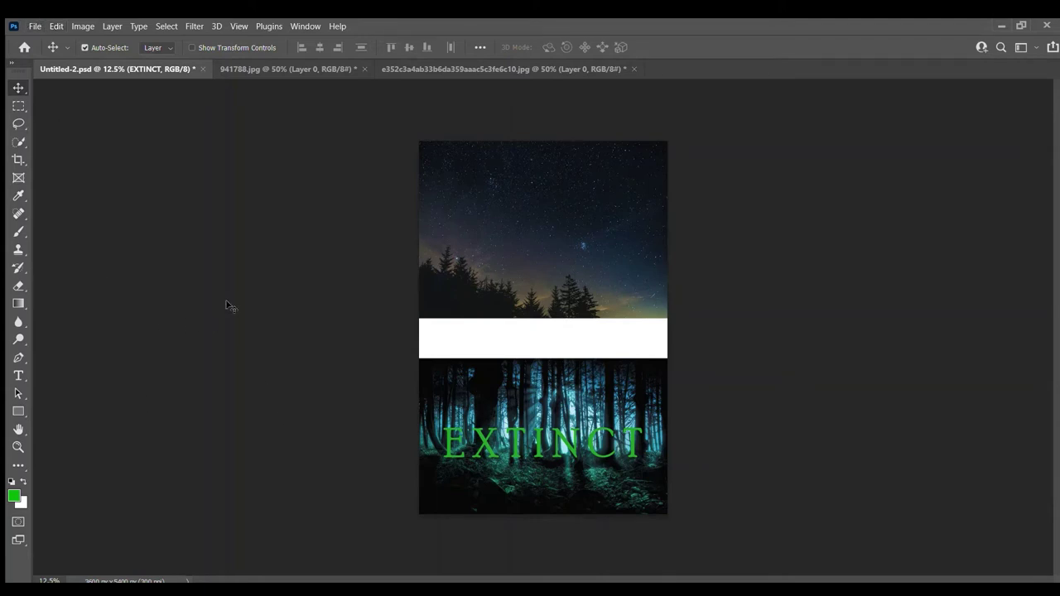
# Paint over the white gap between sky and forest with a soft 1102 px black brush in Normal mode at 100% opacity
pyautogui.press('b')
pyautogui.press('d')
pyautogui.moveTo(620, 334)
pyautogui.mouseDown()
pyautogui.moveTo(674, 359)
pyautogui.moveTo(589, 349)
pyautogui.mouseUp()
pyautogui.click(208, 48)
pyautogui.click(206, 61)
pyautogui.moveTo(489, 350)
pyautogui.mouseDown()
pyautogui.moveTo(451, 349)
pyautogui.moveTo(573, 364)
pyautogui.moveTo(703, 355)
pyautogui.mouseUp()
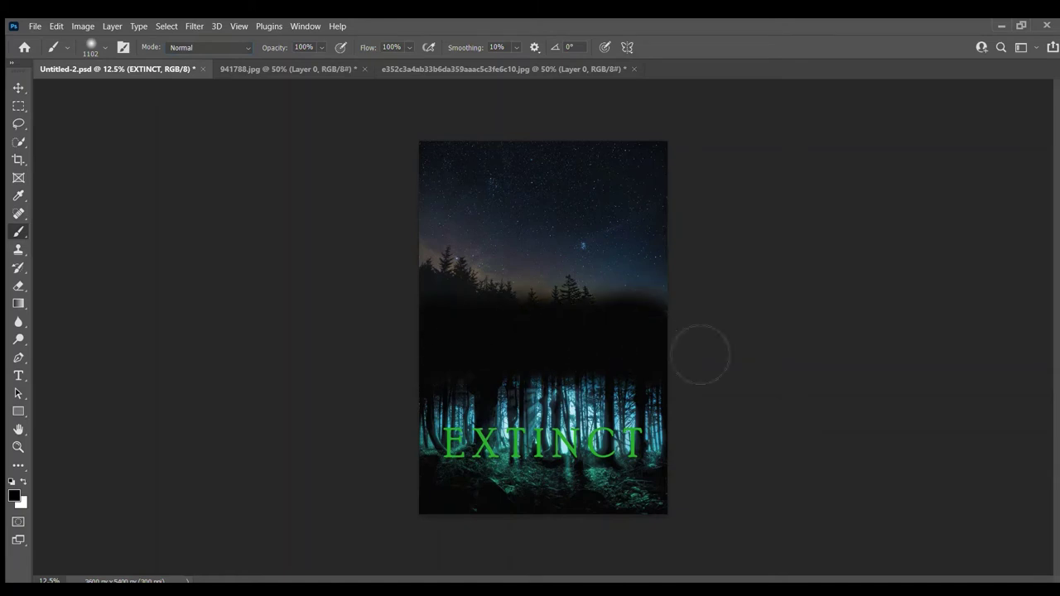
pyautogui.press('v')
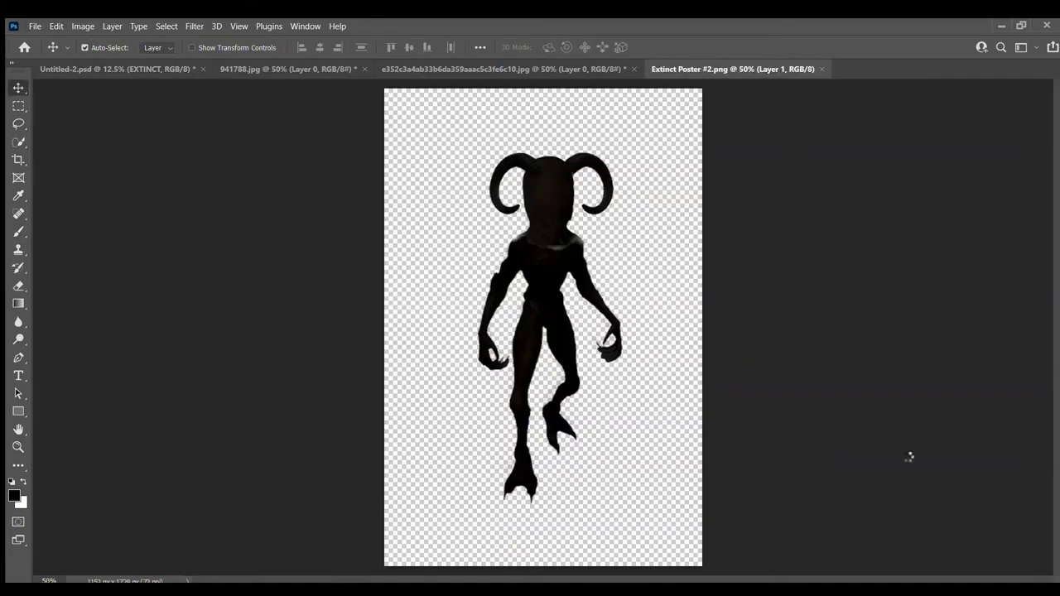
# Bring the horned creature from Extinct Poster #2.png into the poster as a tiny figure beside the treeline near the right edge
pyautogui.moveTo(556, 233); pyautogui.dragTo(637, 273)
pyautogui.hotkey('ctrl', 't')
pyautogui.press('Return')
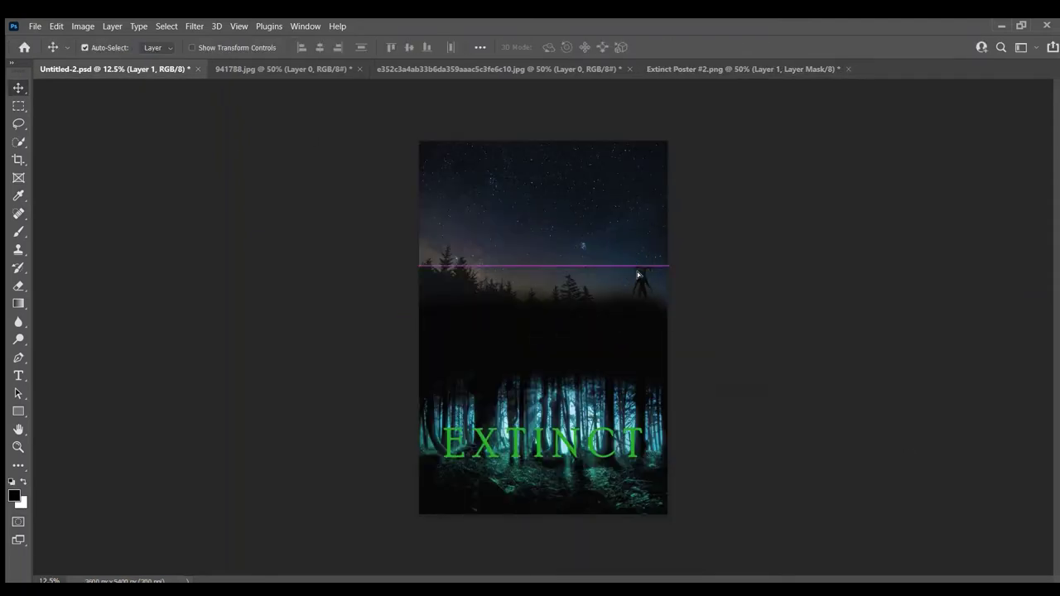
# Open Screenshot__355_-removebg-preview.png as a source image and return to the poster document
pyautogui.click(35, 26)
pyautogui.moveTo(57, 26)
pyautogui.click(277, 542)
pyautogui.click(35, 25)
pyautogui.click(56, 50)
pyautogui.doubleClick(421, 350)
pyautogui.click(121, 70)
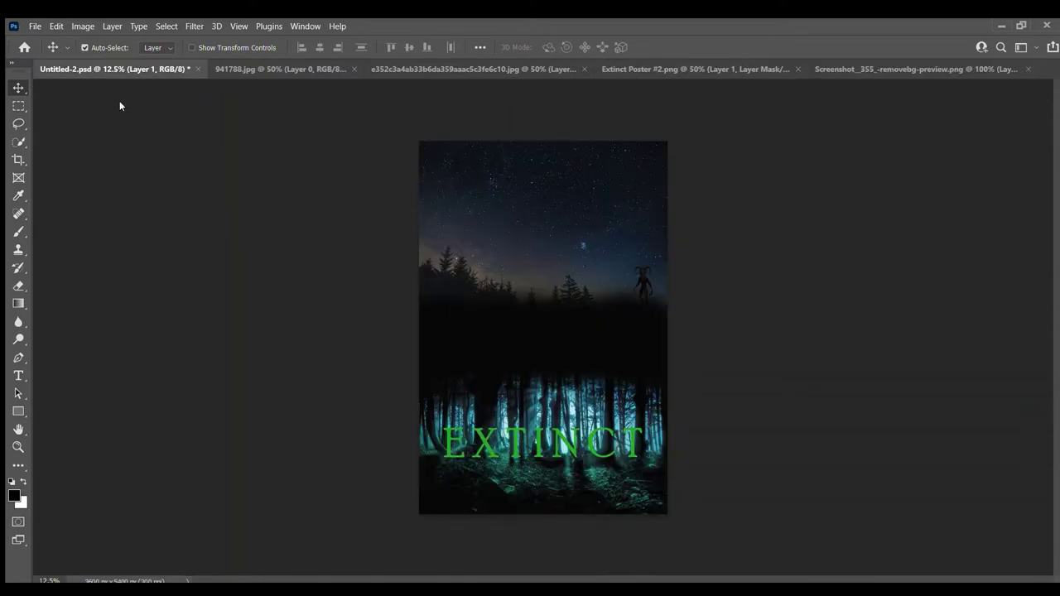
# Open the Netflix logo image, select the red N and place it in the poster's upper-right corner
pyautogui.click(35, 27)
pyautogui.doubleClick(428, 336)
pyautogui.click(19, 142)
pyautogui.moveTo(517, 319)
pyautogui.mouseDown()
pyautogui.moveTo(567, 315)
pyautogui.moveTo(547, 326)
pyautogui.moveTo(487, 296)
pyautogui.moveTo(541, 325)
pyautogui.mouseUp()
pyautogui.press('v')
pyautogui.moveTo(541, 325); pyautogui.dragTo(654, 160)
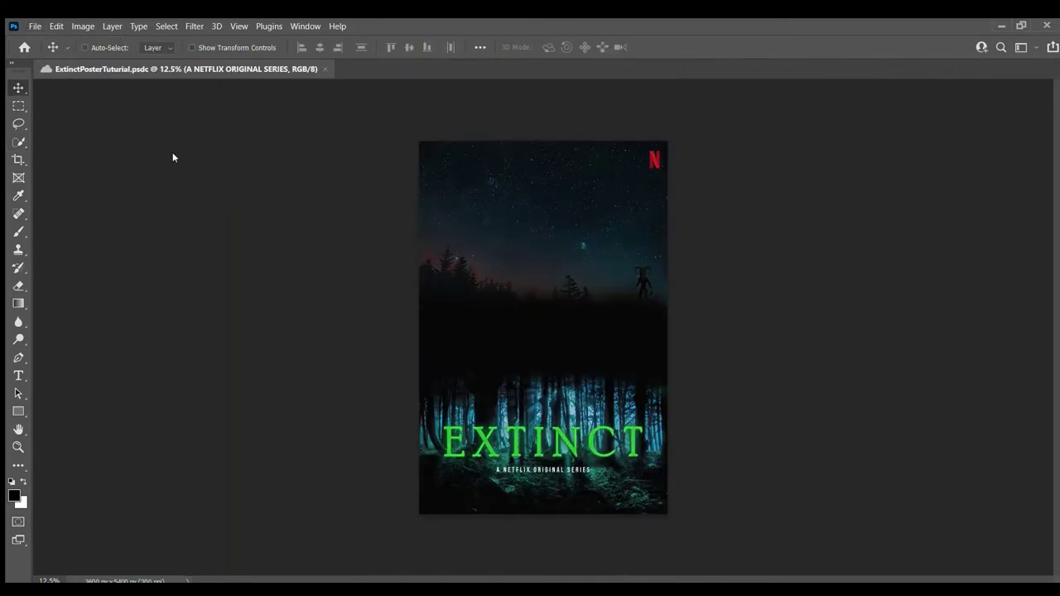
# Select the dark-jacketed man in MRpng-removebg-preview.png with the Object Selection tool
pyautogui.click(297, 68)
pyautogui.click(19, 124)
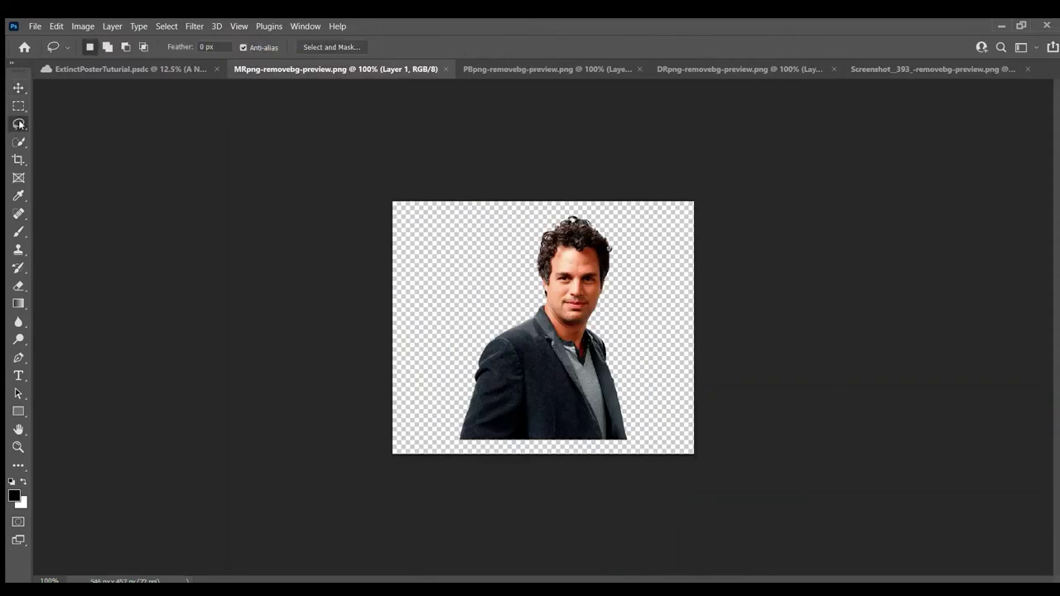
pyautogui.rightClick(18, 141)
pyautogui.click(91, 142)
pyautogui.moveTo(423, 205); pyautogui.dragTo(651, 447)
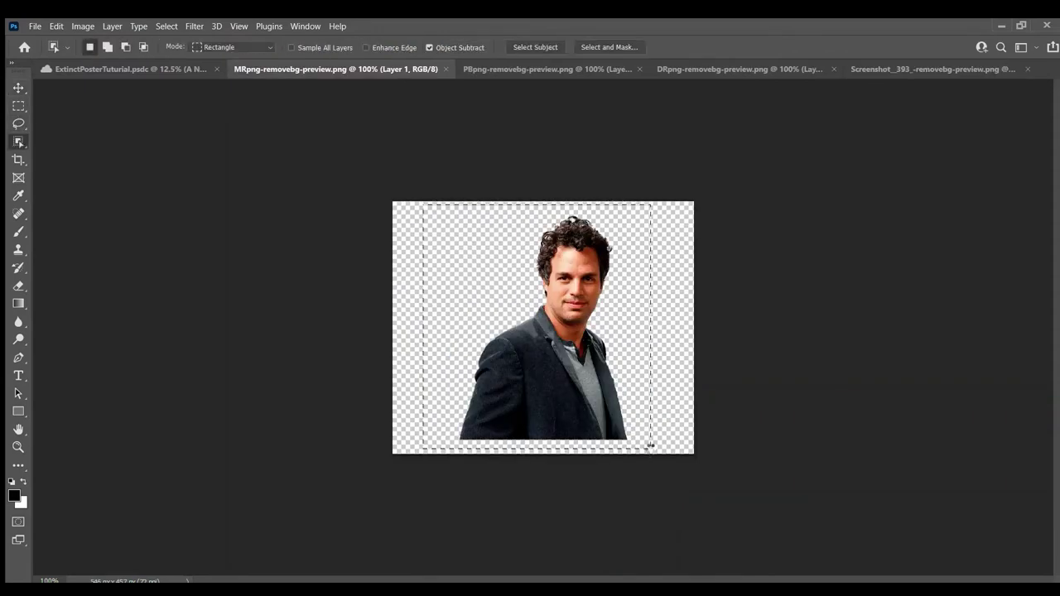
# Move the selected man into the poster and scale him to about 429% in the middle of the canvas
pyautogui.click(18, 87)
pyautogui.moveTo(551, 356); pyautogui.dragTo(475, 222)
pyautogui.hotkey('ctrl', 't')
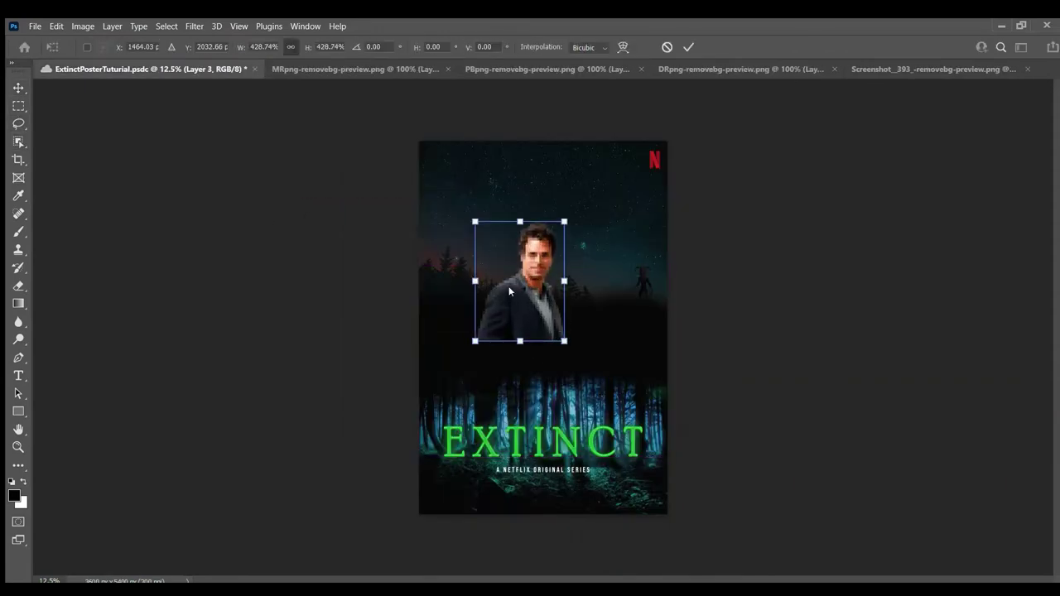
pyautogui.press('Return')
# Select the standing woman in PBpng-removebg-preview.png, move her into the poster and enlarge her
pyautogui.click(513, 68)
pyautogui.press('w')
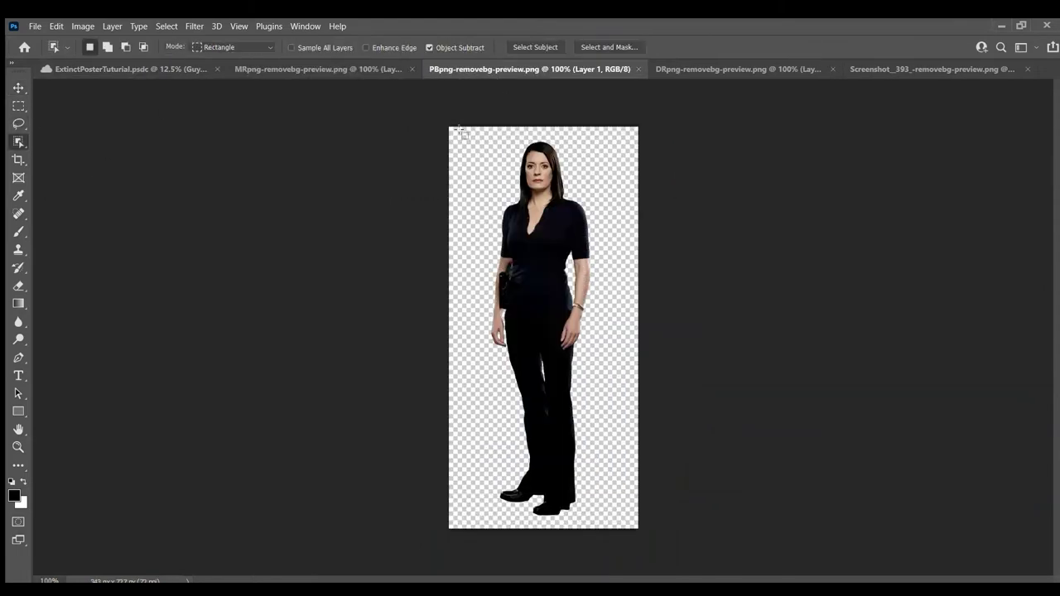
pyautogui.moveTo(465, 130); pyautogui.dragTo(621, 527)
pyautogui.press('v')
pyautogui.moveTo(530, 249); pyautogui.dragTo(497, 153)
pyautogui.hotkey('ctrl', 't')
pyautogui.moveTo(553, 360); pyautogui.dragTo(556, 373)
pyautogui.press('Return')
# Reposition the woman and enlarge her until she spans from the upper sky to below the title
pyautogui.moveTo(527, 249); pyautogui.dragTo(527, 264)
pyautogui.hotkey('ctrl', 't')
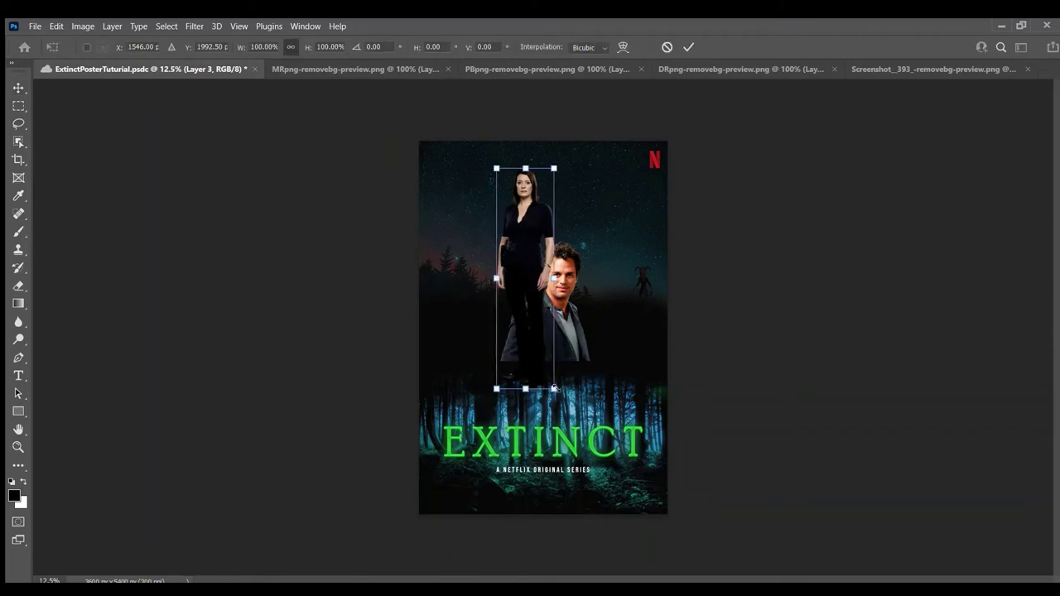
pyautogui.moveTo(554, 389); pyautogui.dragTo(575, 485)
pyautogui.press('Return')
# Select the green-jacketed man in DRpng-removebg-preview.png, bring him into the poster, enlarge him and place him on the right side
pyautogui.click(652, 67)
pyautogui.press('w')
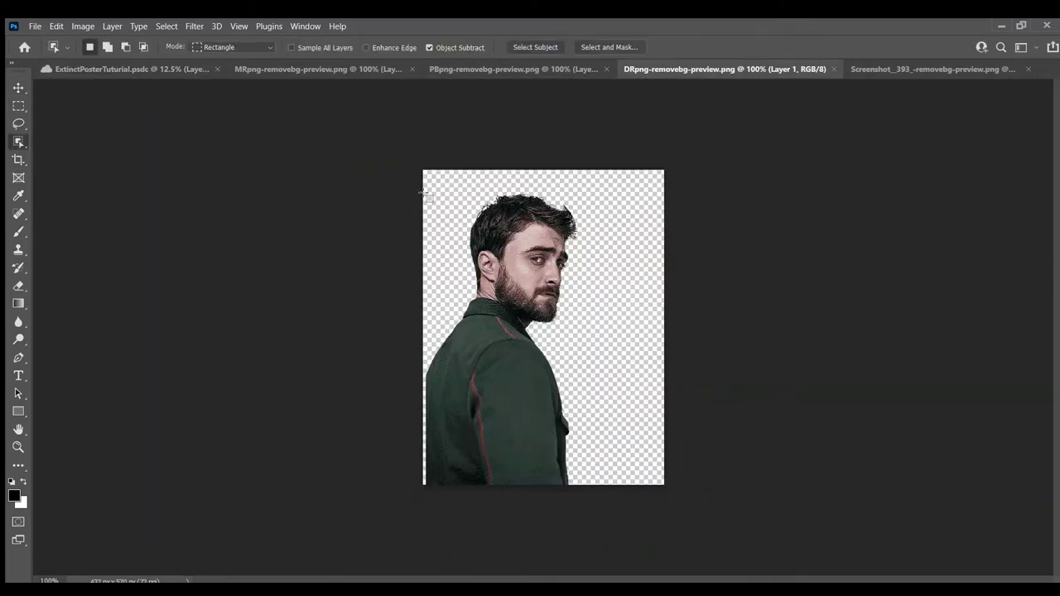
pyautogui.moveTo(424, 194); pyautogui.dragTo(567, 485)
pyautogui.press('v')
pyautogui.moveTo(523, 368); pyautogui.dragTo(528, 331)
pyautogui.moveTo(543, 331); pyautogui.dragTo(700, 499)
pyautogui.hotkey('ctrl', 't')
pyautogui.moveTo(654, 414); pyautogui.dragTo(610, 304)
pyautogui.press('Return')
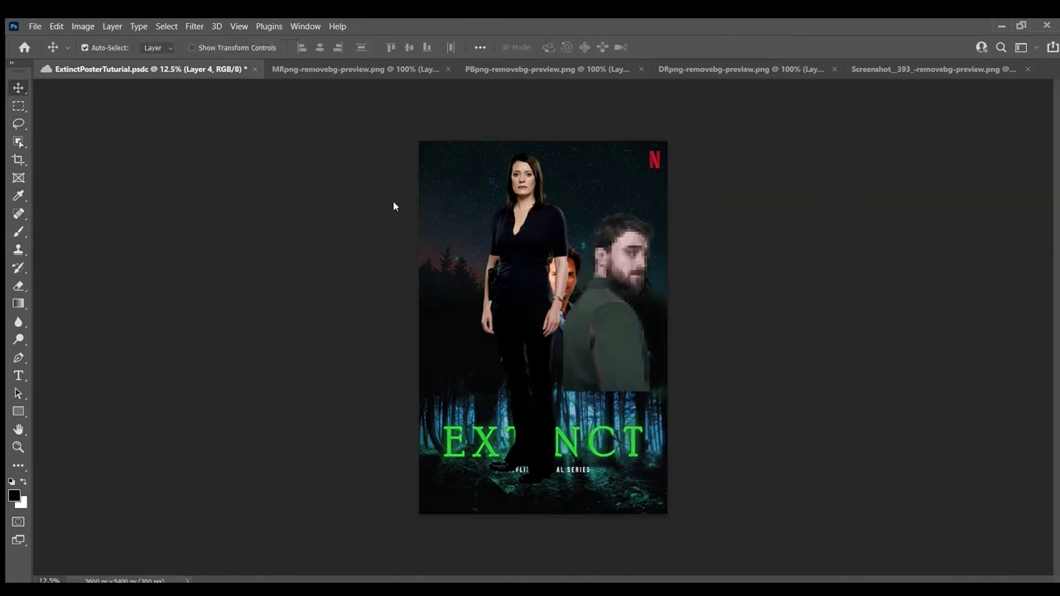
# Select the young man in Screenshot__393_-removebg-preview.png, bring him into the poster, enlarge him and place him on the left side
pyautogui.click(933, 69)
pyautogui.press('w')
pyautogui.moveTo(445, 163); pyautogui.dragTo(641, 405)
pyautogui.press('v')
pyautogui.moveTo(538, 323); pyautogui.dragTo(389, 202)
pyautogui.hotkey('ctrl', 't')
pyautogui.moveTo(502, 351); pyautogui.dragTo(510, 365)
pyautogui.press('Return')
pyautogui.moveTo(455, 298); pyautogui.dragTo(486, 334)
# Rename the woman's layer as Lady and the green-jacketed man's layer as Guy 2
pyautogui.click(526, 240)
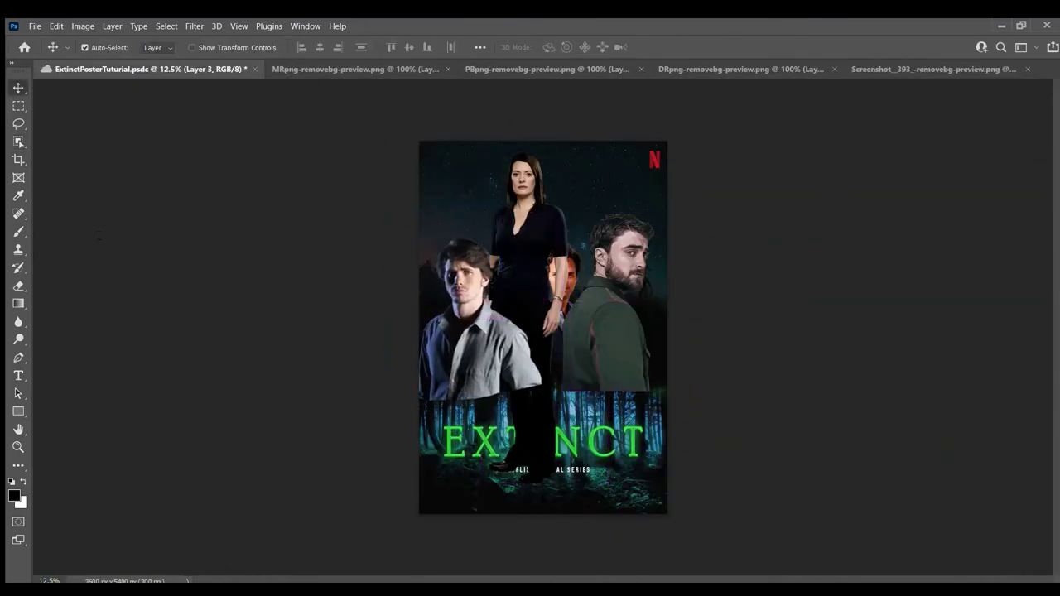
pyautogui.write('Lady')
pyautogui.press('Return')
pyautogui.doubleClick(92, 205)
pyautogui.write('Boy 2')
pyautogui.press('Return')
# Erase the woman's legs and lower body on the Lady layer to uncover the title and the man behind her
pyautogui.click(108, 243)
pyautogui.press('e')
pyautogui.moveTo(540, 462)
pyautogui.mouseDown()
pyautogui.moveTo(482, 457)
pyautogui.moveTo(554, 265)
pyautogui.moveTo(571, 257)
pyautogui.mouseUp()
pyautogui.moveTo(531, 301); pyautogui.dragTo(574, 265)
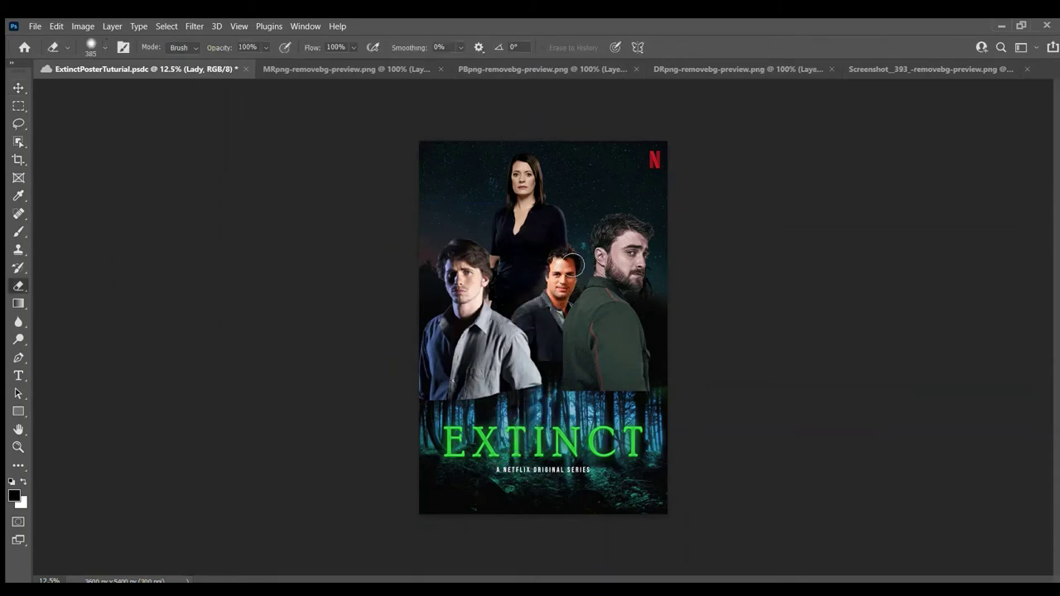
pyautogui.moveTo(533, 323); pyautogui.dragTo(576, 269)
# Soften the hard lower edges of the three men with the eraser
pyautogui.click(109, 265)
pyautogui.moveTo(538, 369)
pyautogui.mouseDown()
pyautogui.moveTo(564, 365)
pyautogui.moveTo(599, 397)
pyautogui.moveTo(649, 391)
pyautogui.moveTo(468, 401)
pyautogui.mouseUp()
pyautogui.keyDown('ctrl'); pyautogui.click(595, 307); pyautogui.keyUp('ctrl')
pyautogui.keyDown('ctrl'); pyautogui.click(428, 335); pyautogui.keyUp('ctrl')
pyautogui.click(15, 88)
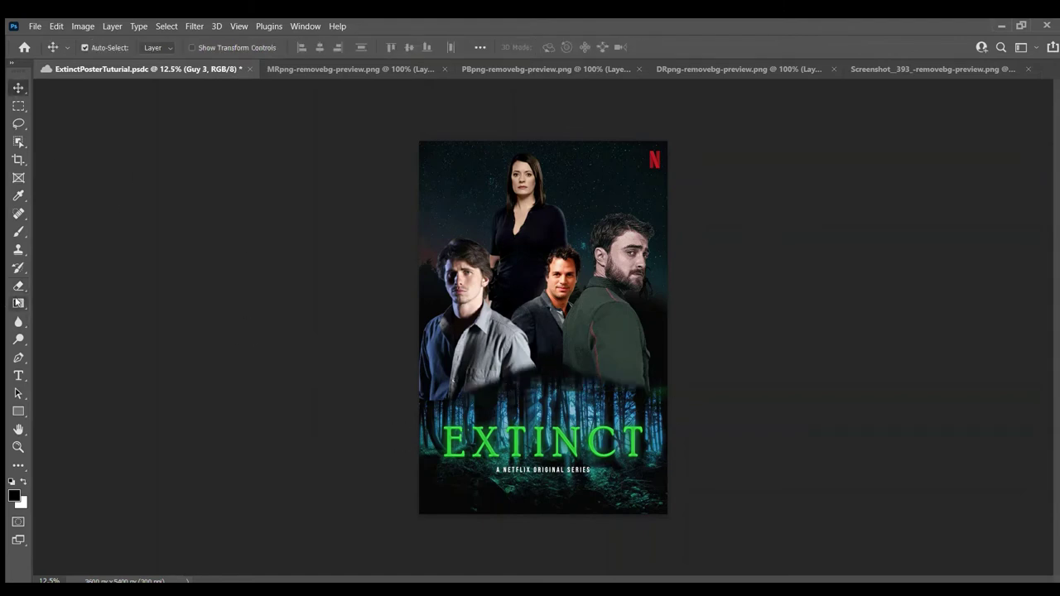
pyautogui.press('b')
pyautogui.moveTo(465, 409)
pyautogui.mouseDown()
pyautogui.moveTo(604, 394)
pyautogui.moveTo(604, 411)
pyautogui.moveTo(654, 410)
pyautogui.mouseUp()
pyautogui.hotkey('ctrl', 'z')
pyautogui.press('v')
# Erase more of the lower edges on the Guy 2 and Guy 3 layers with a soft 511 px eraser
pyautogui.press('e')
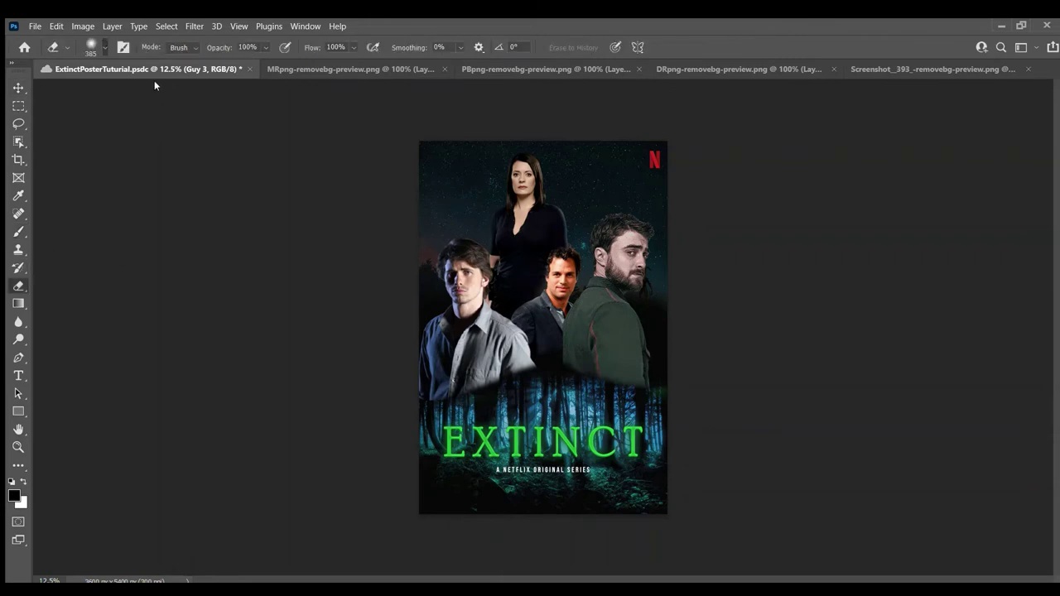
pyautogui.moveTo(428, 404)
pyautogui.mouseDown()
pyautogui.moveTo(479, 405)
pyautogui.moveTo(532, 377)
pyautogui.moveTo(679, 399)
pyautogui.mouseUp()
pyautogui.click(106, 340)
pyautogui.click(106, 216)
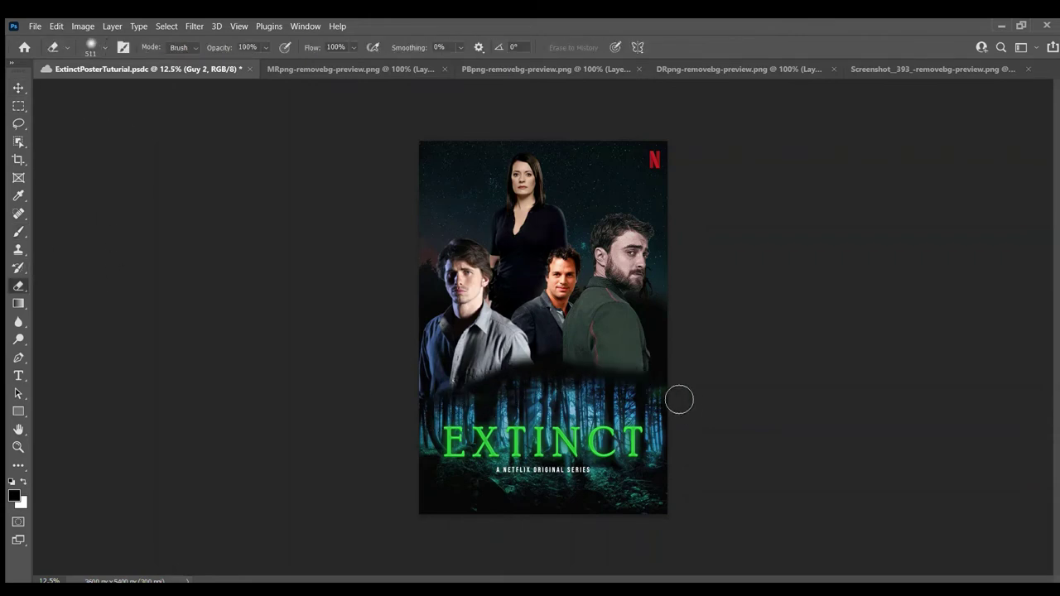
pyautogui.click(83, 193)
pyautogui.moveTo(480, 404); pyautogui.dragTo(419, 416)
pyautogui.click(16, 86)
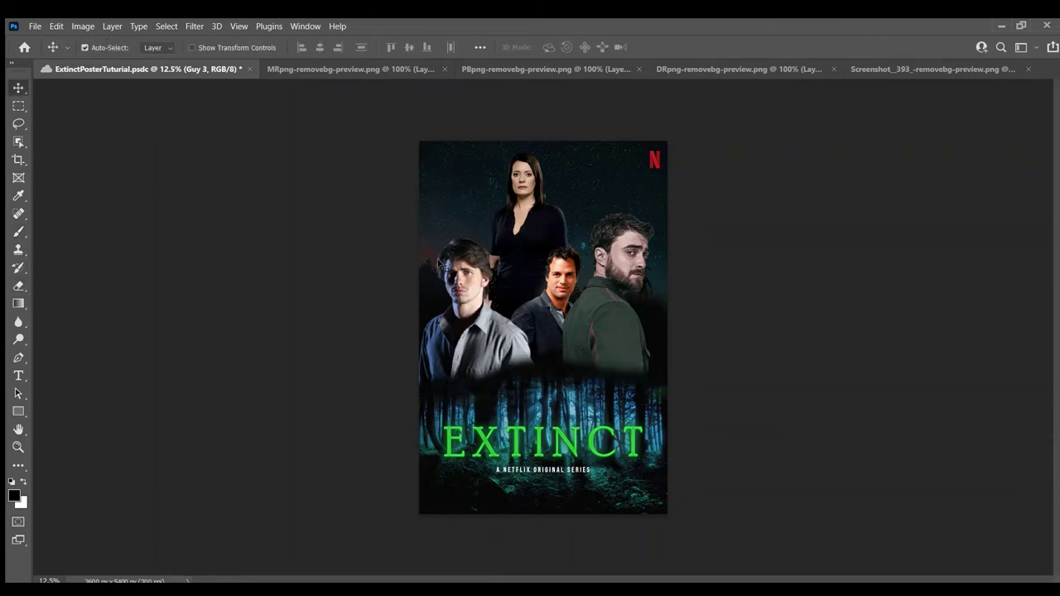
# Paint a dark band beneath the cast with a soft 464 px black brush at 80% opacity
pyautogui.click(19, 232)
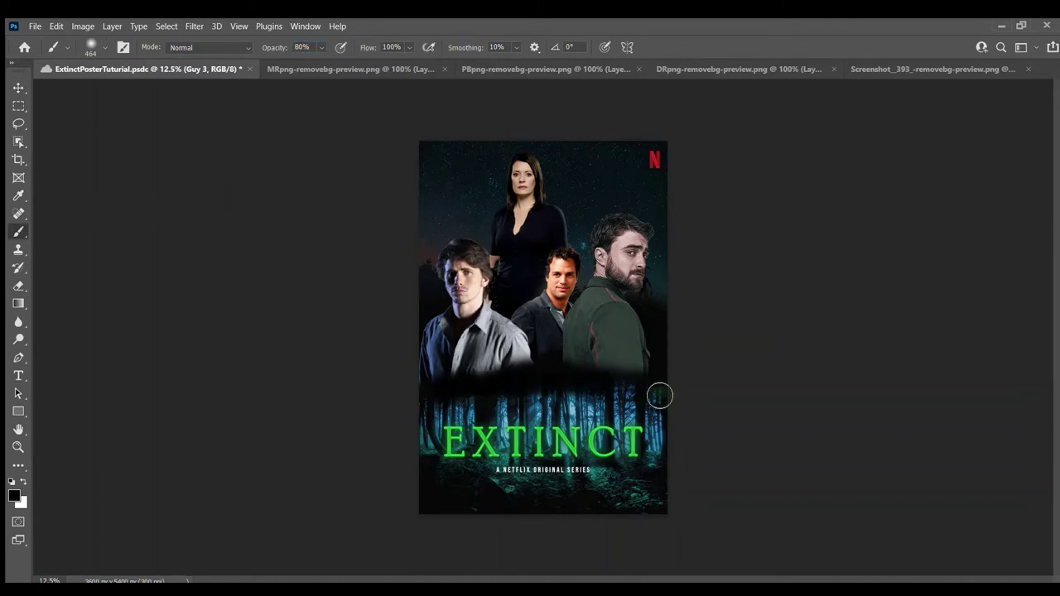
pyautogui.press('v')
# Add a Brightness/Contrast adjustment layer and lower its setting to dim the image slightly
pyautogui.click(972, 236)
pyautogui.moveTo(970, 319); pyautogui.dragTo(952, 318)
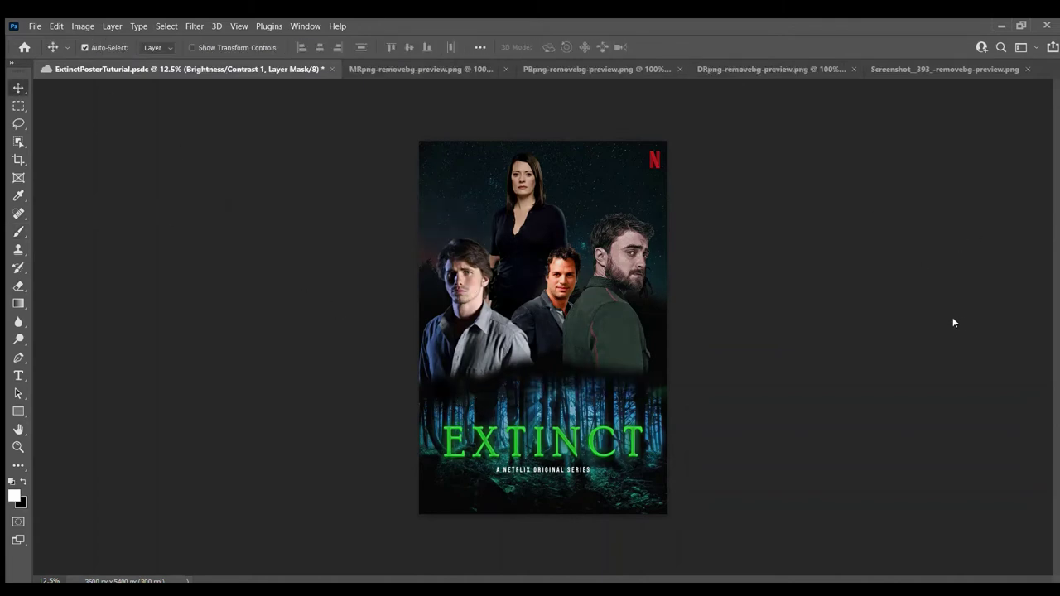
# Adjust the Brightness/Contrast layer and tune the left man's colours with a Hue/Saturation adjustment layer
pyautogui.moveTo(139, 204); pyautogui.dragTo(131, 229)
pyautogui.moveTo(947, 319); pyautogui.dragTo(953, 327)
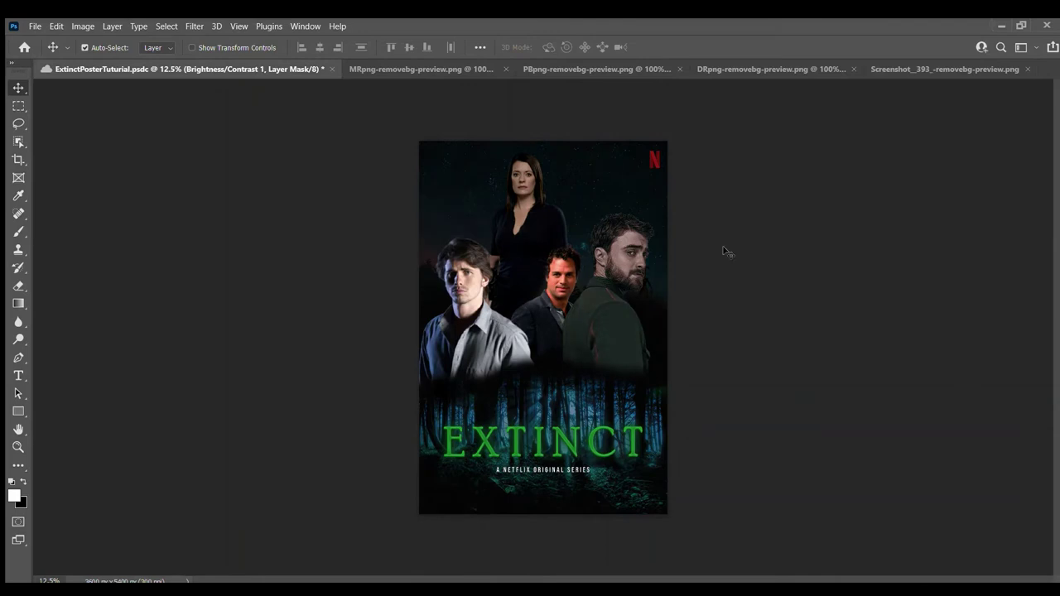
pyautogui.click(474, 314)
pyautogui.click(931, 275)
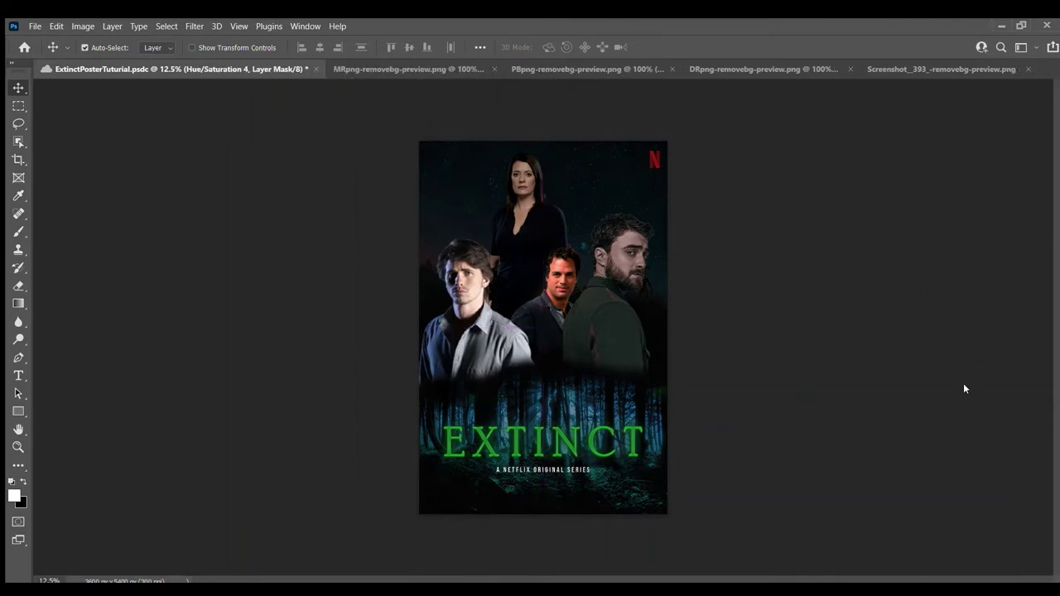
pyautogui.moveTo(963, 383); pyautogui.dragTo(965, 385)
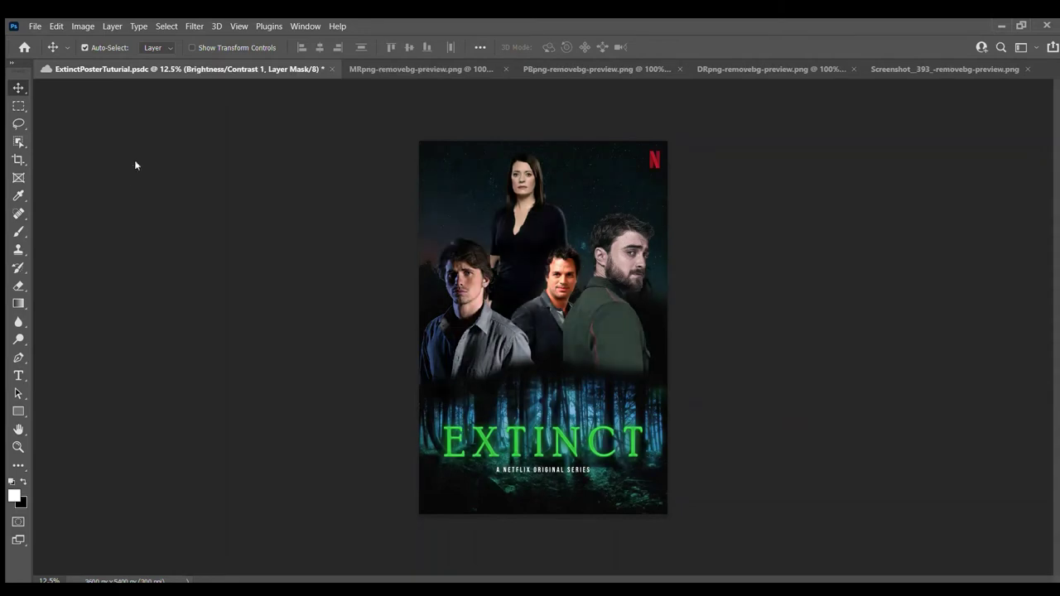
# Darken the bearded man with a Brightness/Contrast adjustment
pyautogui.click(134, 182)
pyautogui.click(134, 178)
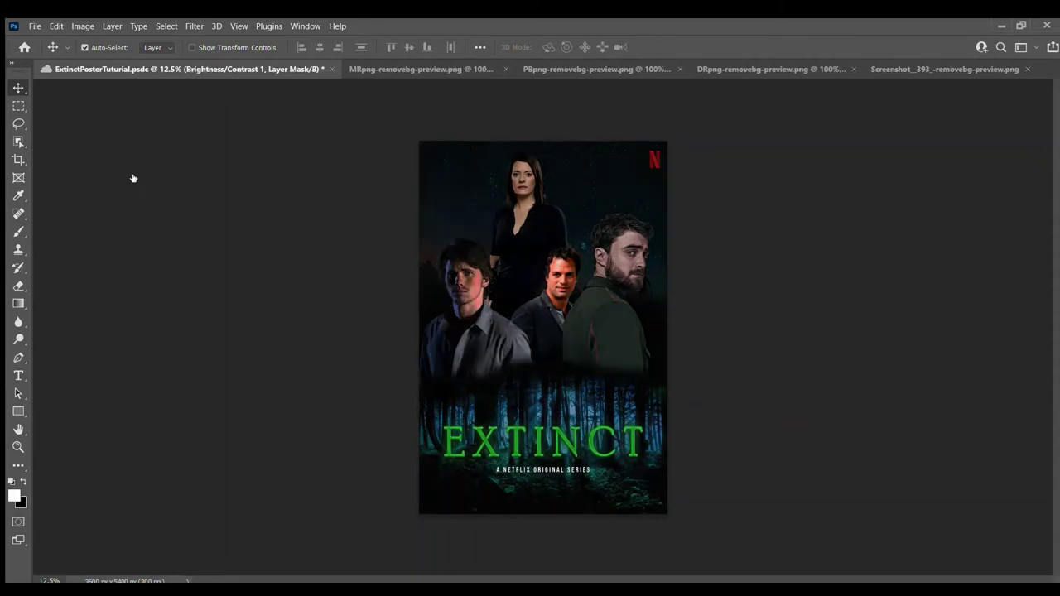
pyautogui.moveTo(138, 252); pyautogui.dragTo(149, 255)
pyautogui.hotkey('ctrl', 'z')
pyautogui.hotkey('ctrl', 'z')
pyautogui.hotkey('ctrl', 'z')
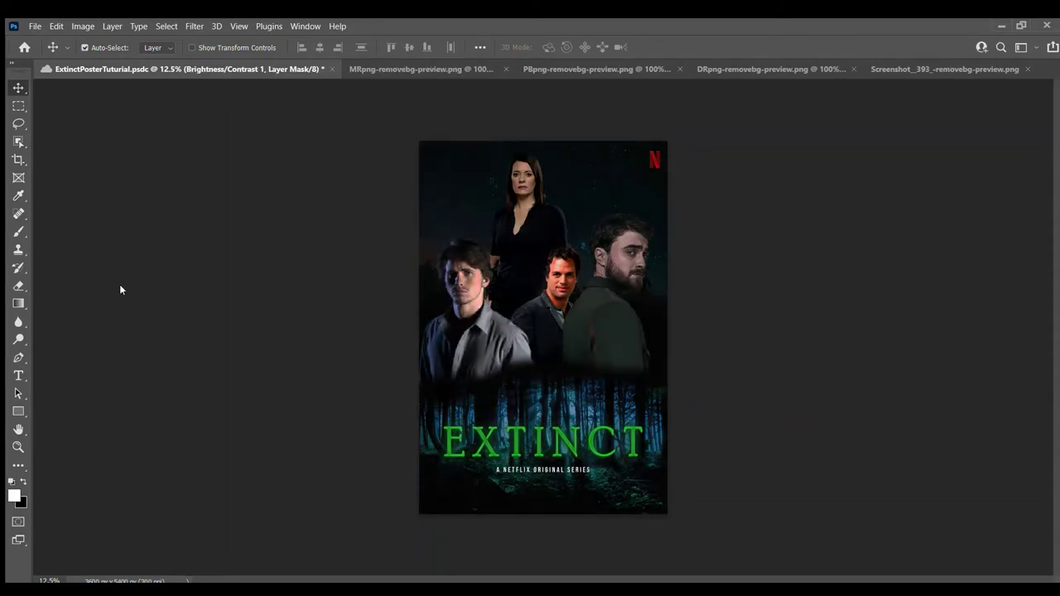
# Add another Brightness/Contrast adjustment layer and darken the smiling man in the middle
pyautogui.hotkey('ctrl', 'z')
pyautogui.hotkey('ctrl', 'z')
pyautogui.hotkey('ctrl', 'z')
pyautogui.click(915, 267)
pyautogui.moveTo(948, 319)
pyautogui.mouseDown()
pyautogui.moveTo(937, 319)
pyautogui.moveTo(935, 346)
pyautogui.mouseUp()
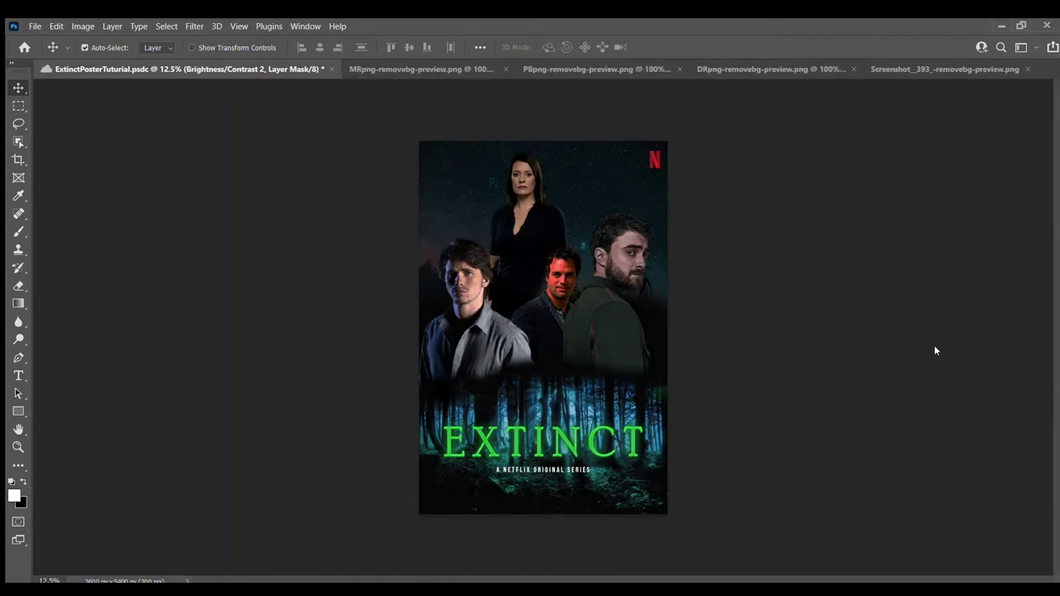
# Add a Vibrance adjustment layer and mute the reddish skin and blue jacket tones of the man in the middle
pyautogui.press('x')
pyautogui.hotkey('alt', '[')
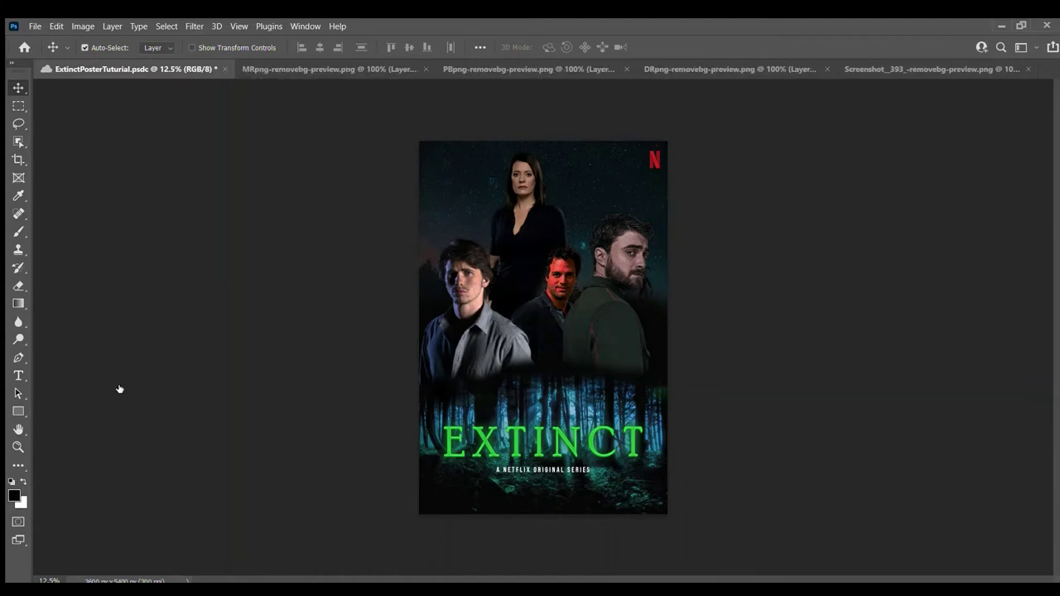
pyautogui.press('x')
pyautogui.hotkey('alt', ']')
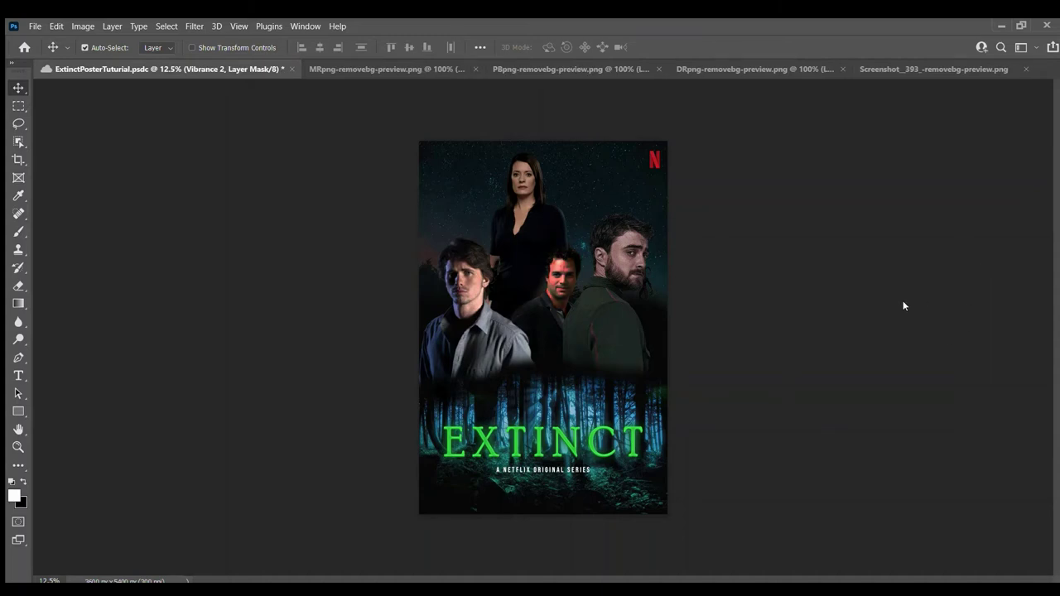
pyautogui.press('x')
pyautogui.hotkey('alt', '[')
pyautogui.click(480, 319)
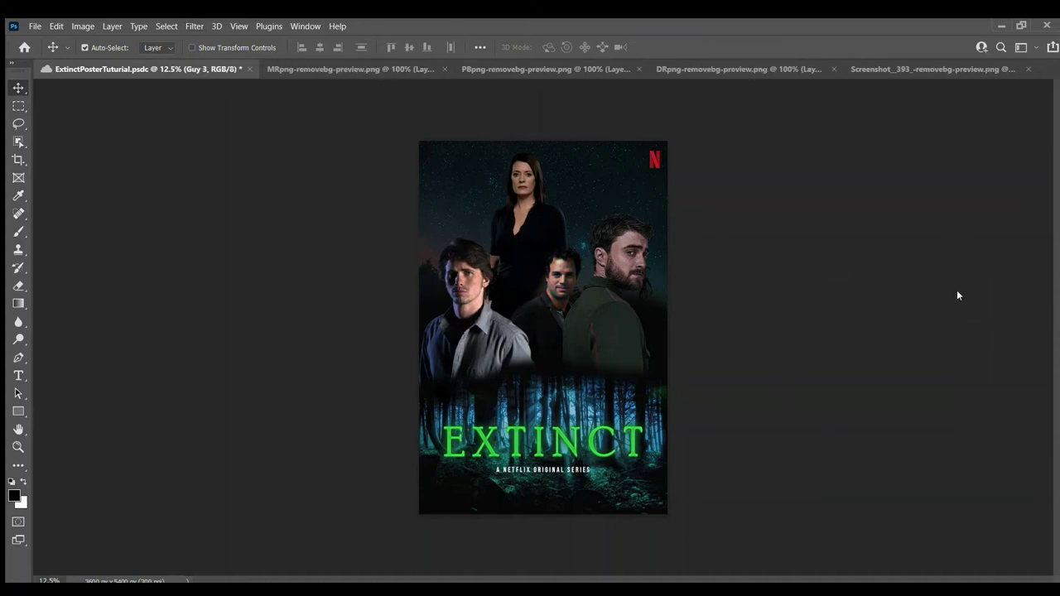
pyautogui.press('x')
pyautogui.hotkey('alt', ']')
pyautogui.hotkey('alt', ']')
pyautogui.hotkey('alt', ']')
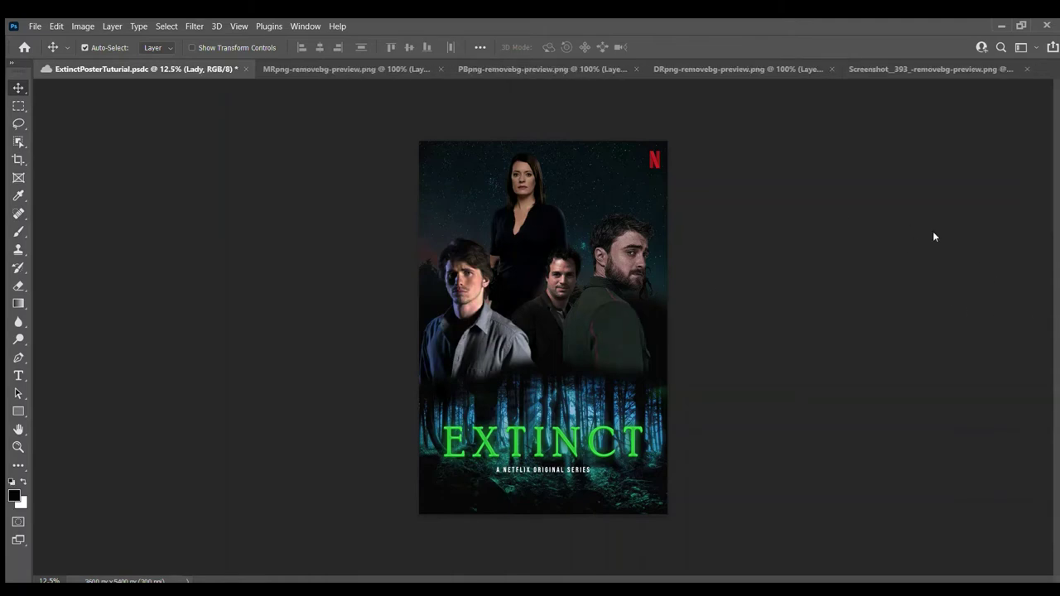
# Apply a blue Outer Glow layer style around the man on the Guy 3 layer
pyautogui.click(984, 269)
pyautogui.click(708, 223)
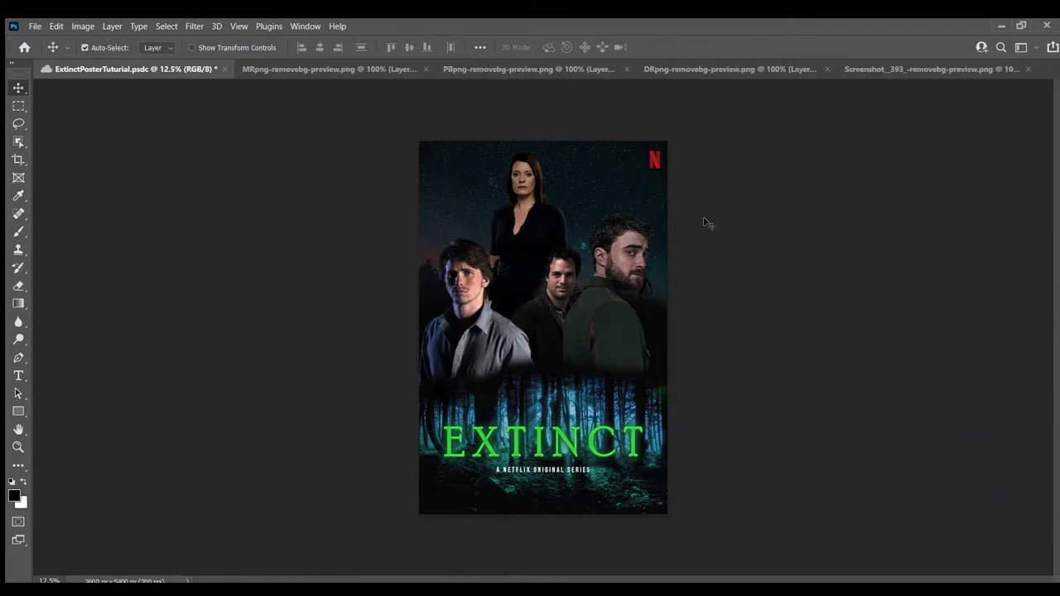
pyautogui.click(958, 243)
pyautogui.click(195, 27)
pyautogui.click(242, 89)
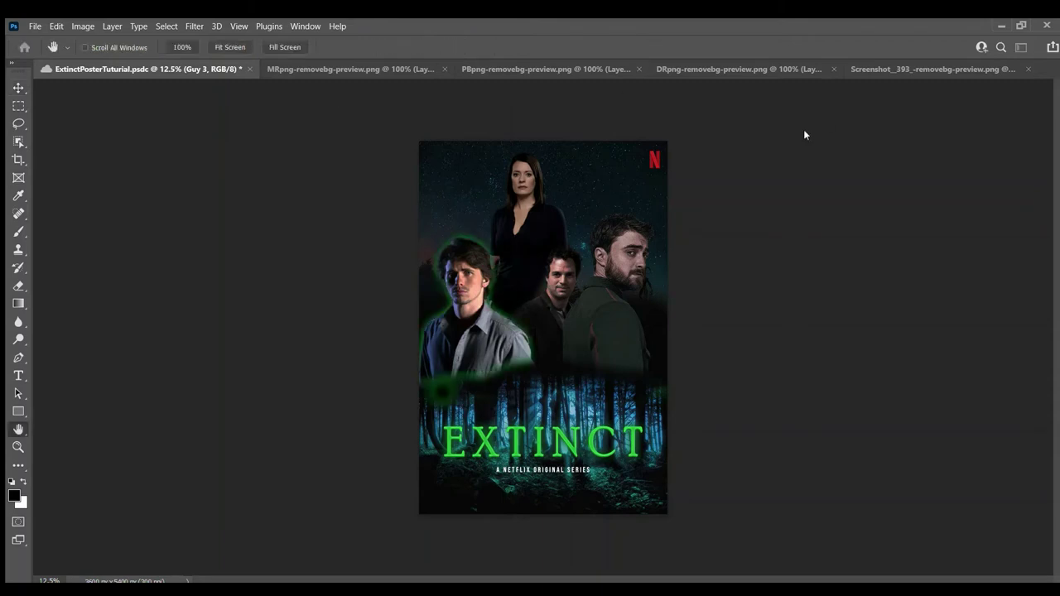
pyautogui.press('i')
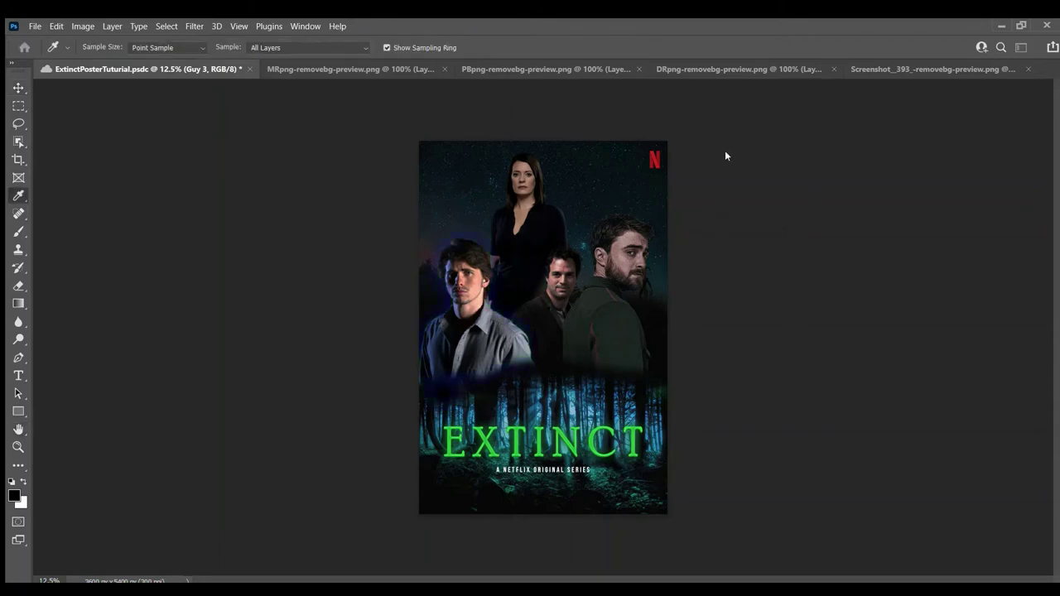
pyautogui.press('h')
pyautogui.press('v')
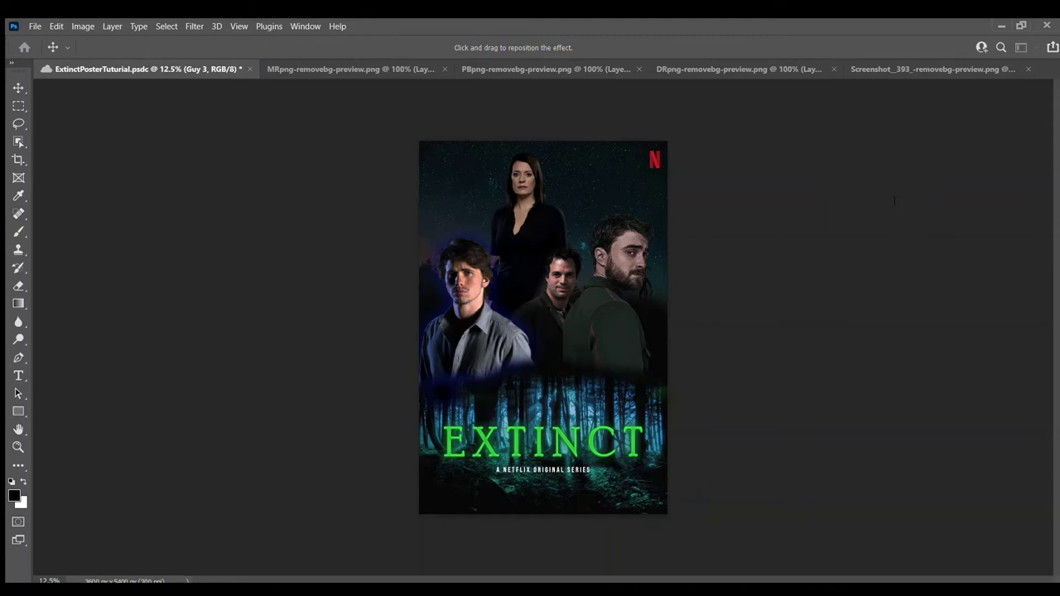
pyautogui.press('Return')
# Paint over the lower edge of the Guy 3 layer with a soft 136 px black brush at 80% opacity
pyautogui.press('e')
pyautogui.press('b')
pyautogui.moveTo(457, 401)
pyautogui.mouseDown()
pyautogui.moveTo(486, 375)
pyautogui.moveTo(524, 379)
pyautogui.mouseUp()
pyautogui.hotkey('ctrl', 'z')
pyautogui.click(105, 48)
pyautogui.moveTo(113, 77); pyautogui.dragTo(102, 77)
pyautogui.moveTo(441, 379); pyautogui.dragTo(529, 361)
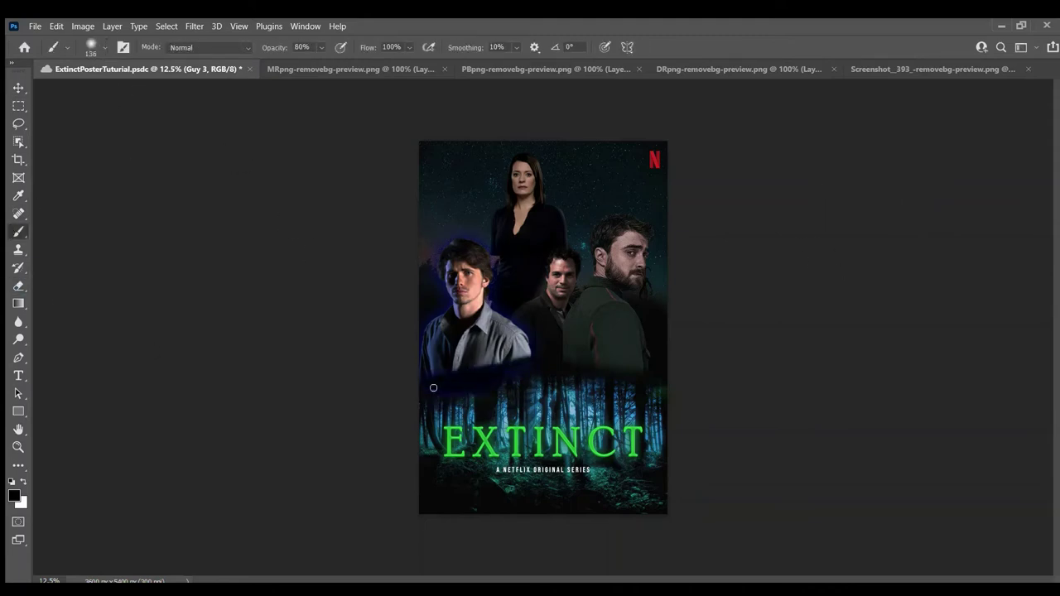
pyautogui.click(142, 251)
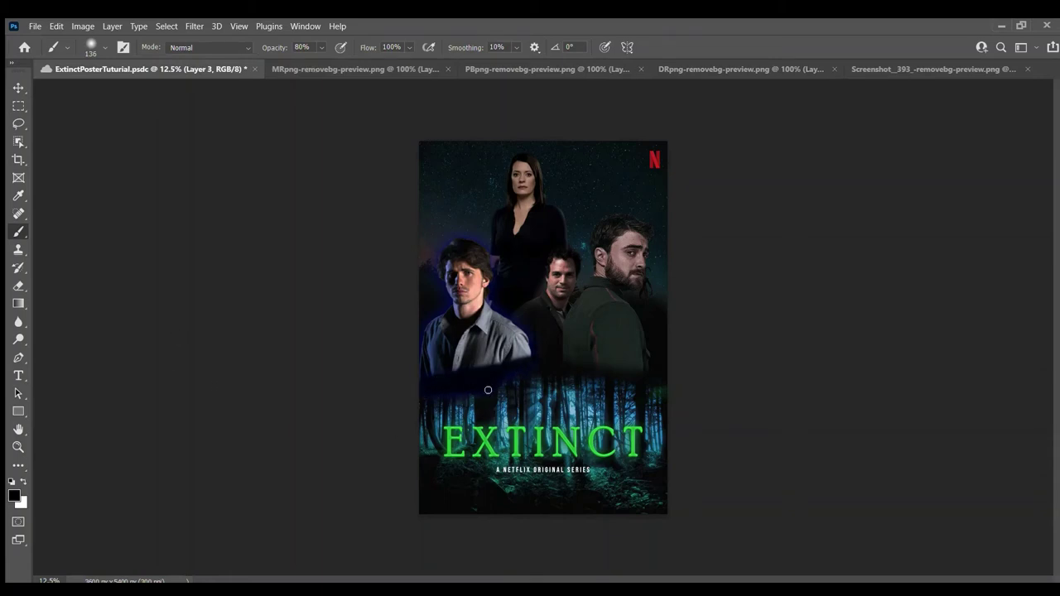
pyautogui.click(157, 235)
pyautogui.hotkey('ctrl', 'z')
# Apply the same blue outer glow to the Lady, Guy 1 and Guy 2 layers
pyautogui.press('v')
pyautogui.click(512, 217)
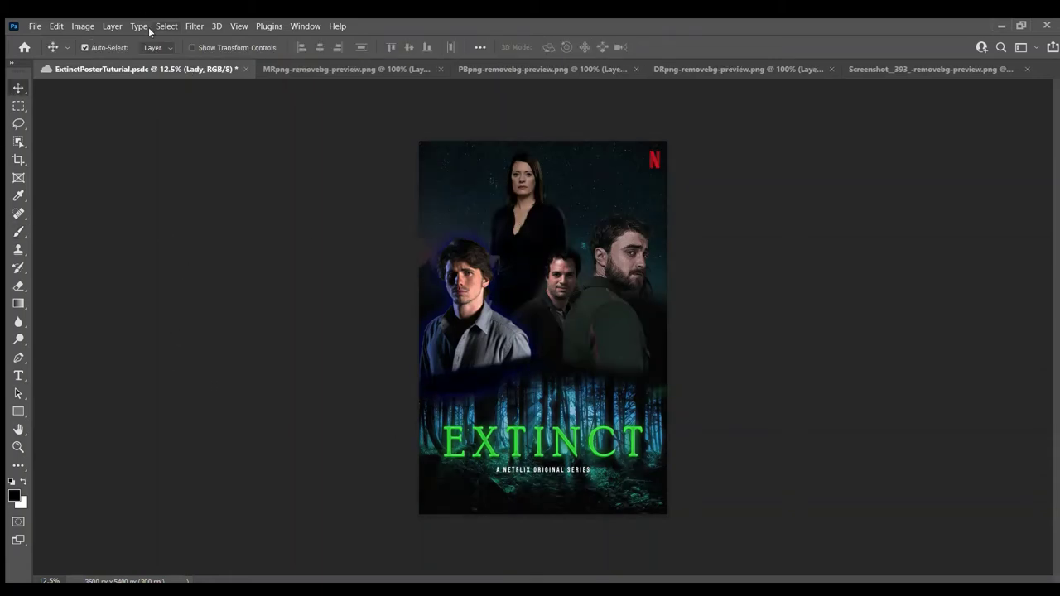
pyautogui.press('h')
pyautogui.click(1046, 140)
pyautogui.click(96, 561)
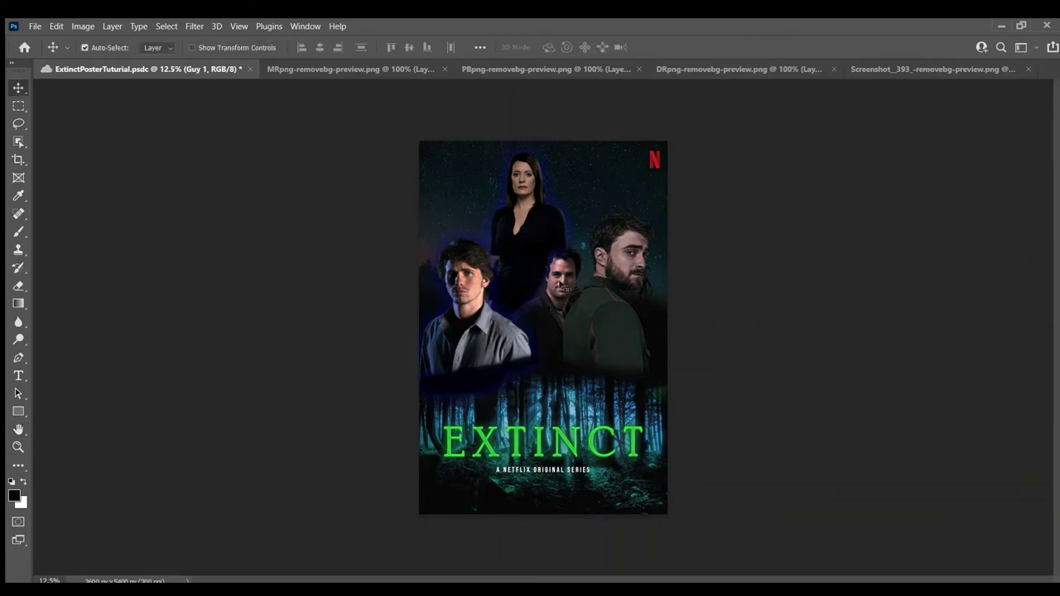
pyautogui.press('h')
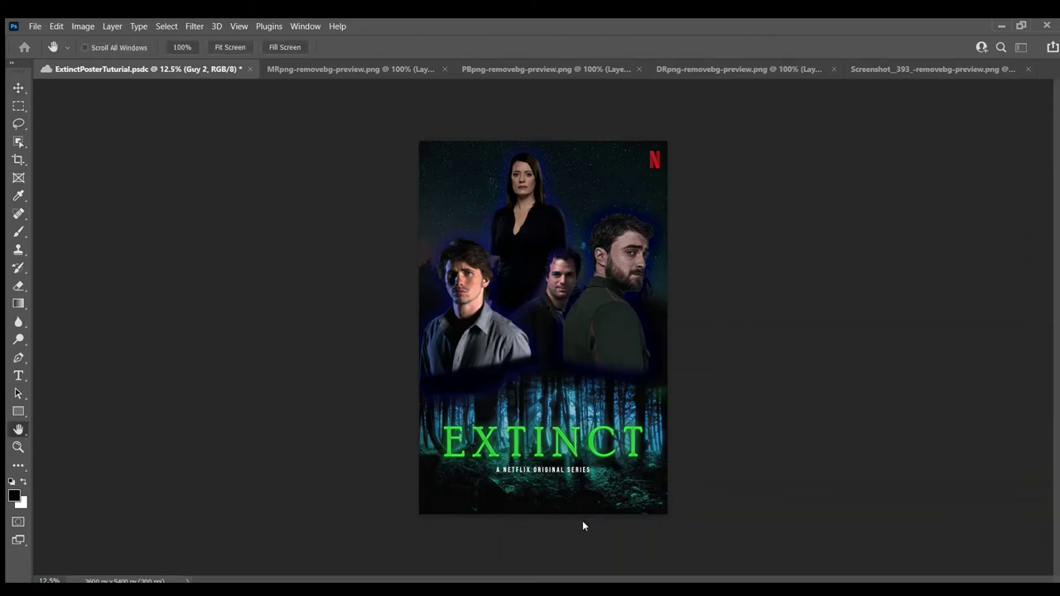
# Change the blue outer glows on the cast layers to a faint neutral tone and nudge the middle man slightly up
pyautogui.press('v')
pyautogui.click(456, 307)
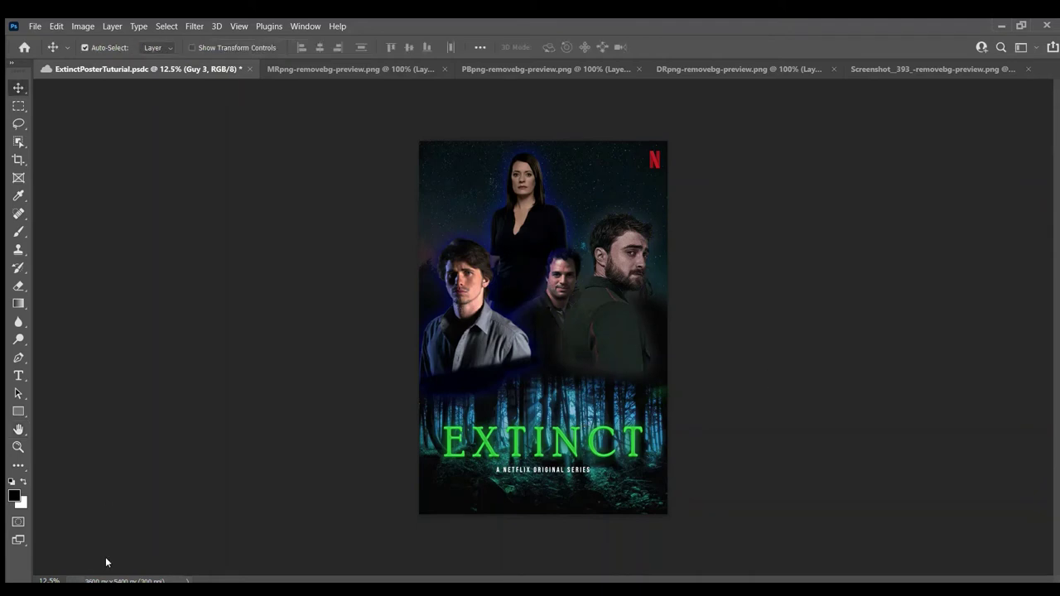
pyautogui.press('h')
pyautogui.press('Return')
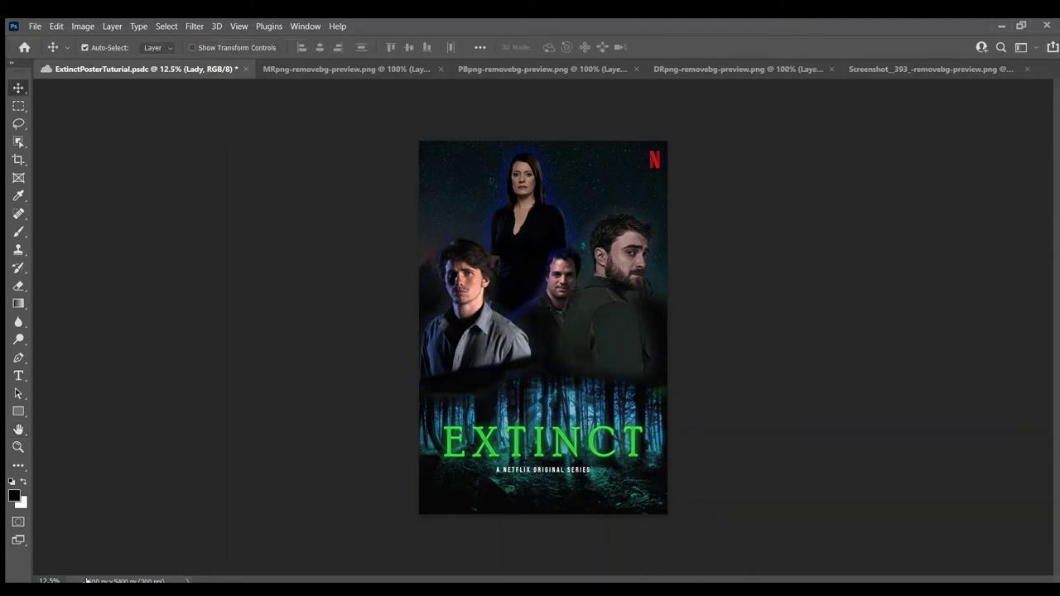
pyautogui.press('h')
pyautogui.press('v')
pyautogui.moveTo(557, 291); pyautogui.dragTo(555, 286)
pyautogui.press('Delete')
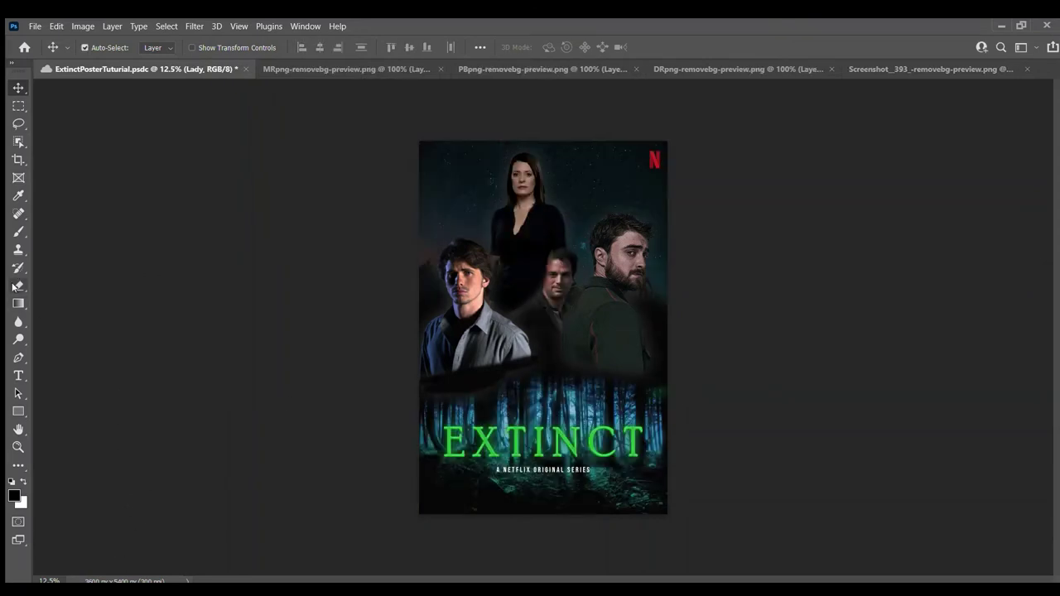
# Erase the part of the Lady layer covering the middle man's face and hair with a soft 130 px eraser
pyautogui.click(16, 286)
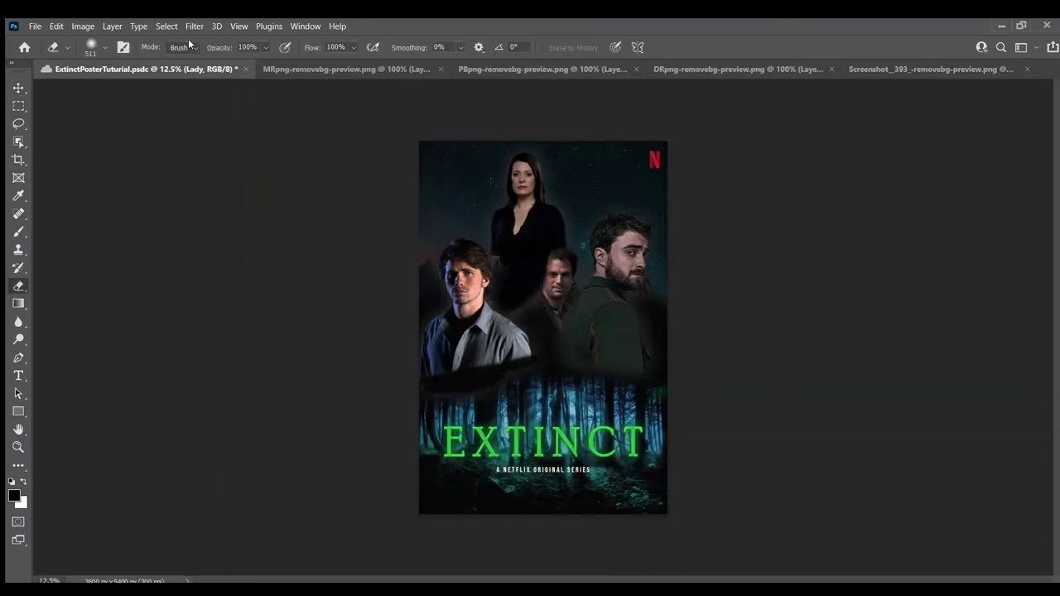
pyautogui.hotkey('ctrl', 's')
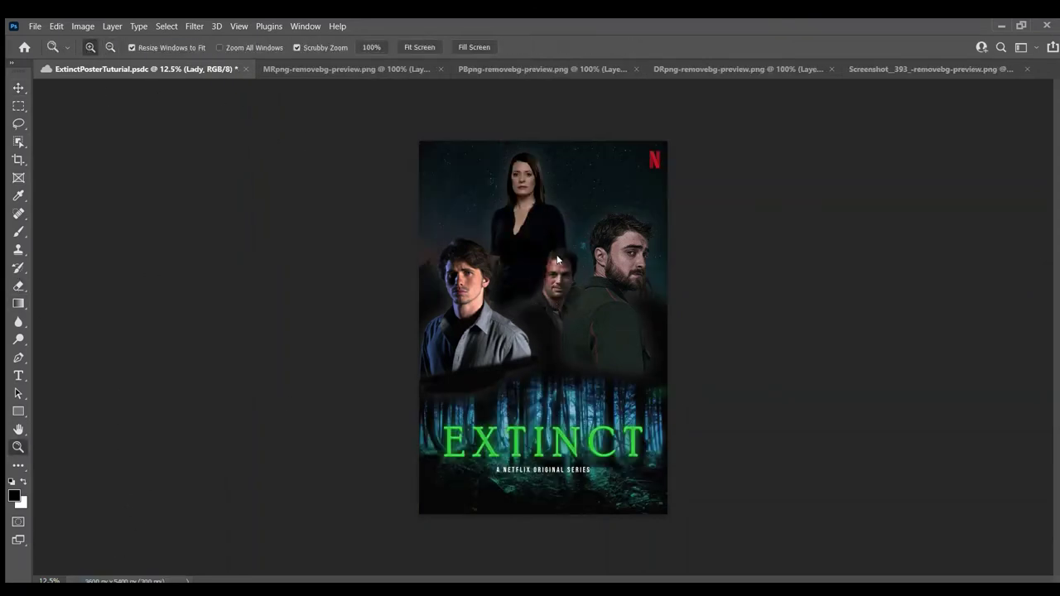
pyautogui.scroll(4, 538, 266)
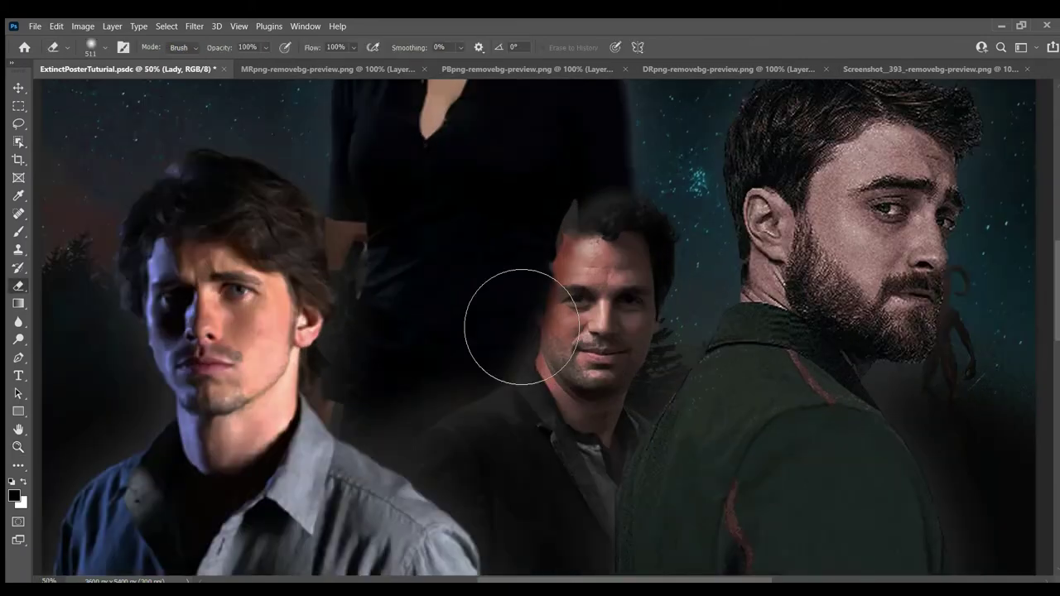
pyautogui.click(105, 48)
pyautogui.moveTo(149, 85); pyautogui.dragTo(127, 85)
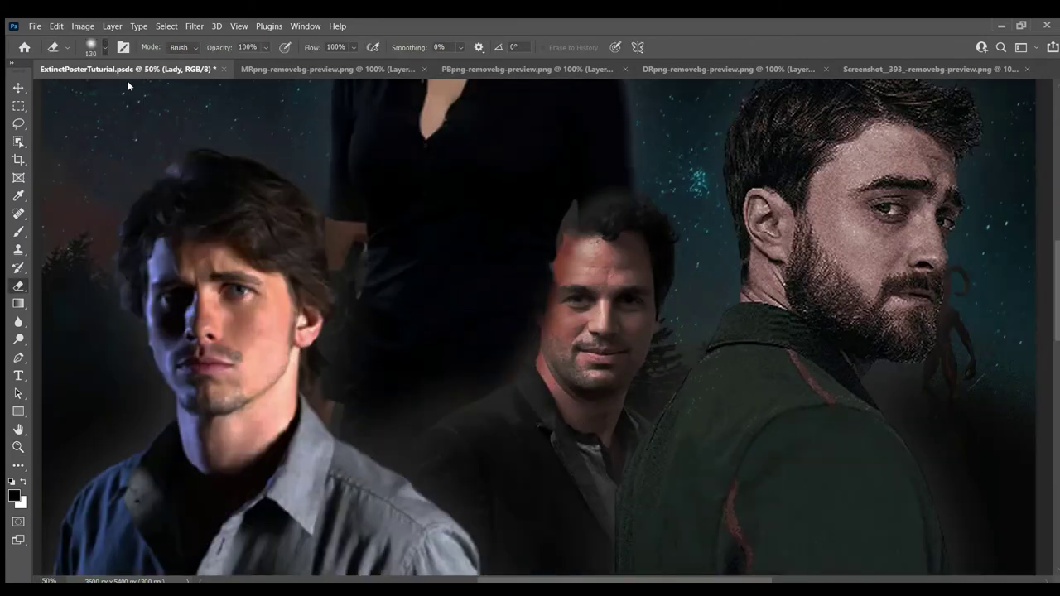
pyautogui.moveTo(560, 331); pyautogui.dragTo(564, 265)
pyautogui.moveTo(611, 220)
pyautogui.mouseDown()
pyautogui.moveTo(560, 307)
pyautogui.moveTo(602, 221)
pyautogui.mouseUp()
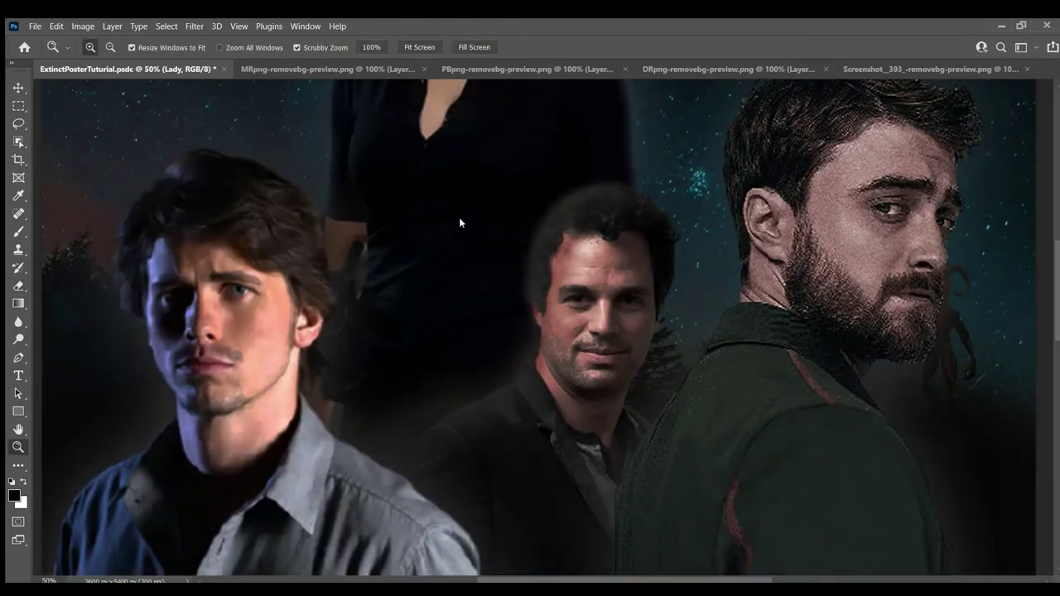
# Erase the dark smudge along the lower edge of the Guy 3 layer with a soft 199 px eraser
pyautogui.scroll(-4, 461, 219)
pyautogui.click(115, 232)
pyautogui.moveTo(488, 384)
pyautogui.mouseDown()
pyautogui.moveTo(463, 374)
pyautogui.moveTo(425, 388)
pyautogui.moveTo(502, 377)
pyautogui.mouseUp()
pyautogui.click(105, 47)
pyautogui.moveTo(127, 85); pyautogui.dragTo(130, 89)
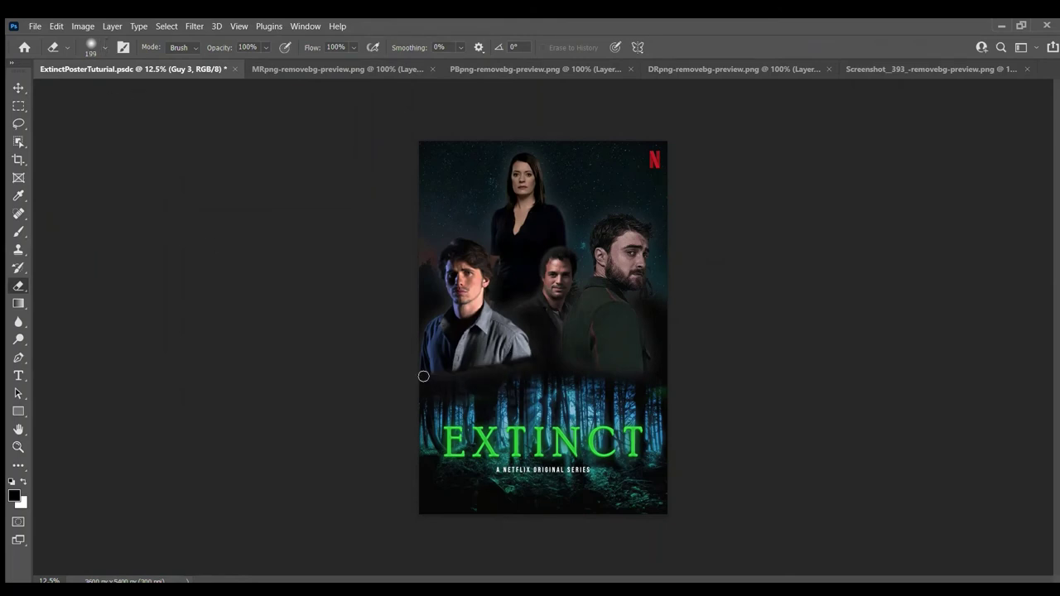
# Touch up the dark edge beneath the left man with an enlarged soft black brush at 80% opacity
pyautogui.press('v')
pyautogui.press('b')
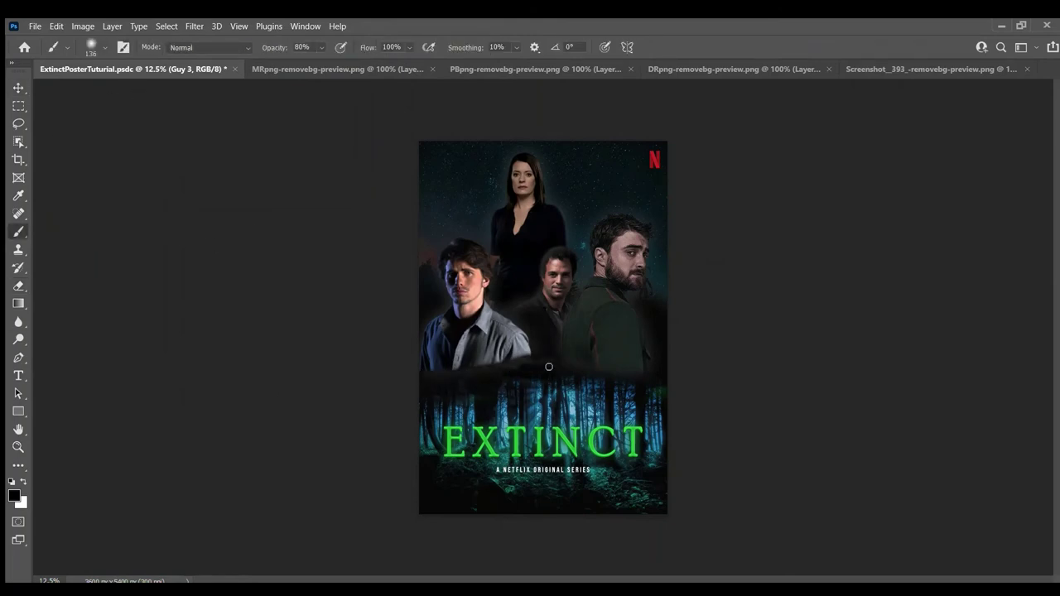
pyautogui.hotkey('shift', 'alt', 'f')
pyautogui.press(']')
pyautogui.press(']')
pyautogui.press(']')
pyautogui.press(']')
pyautogui.press(']')
pyautogui.press(']')
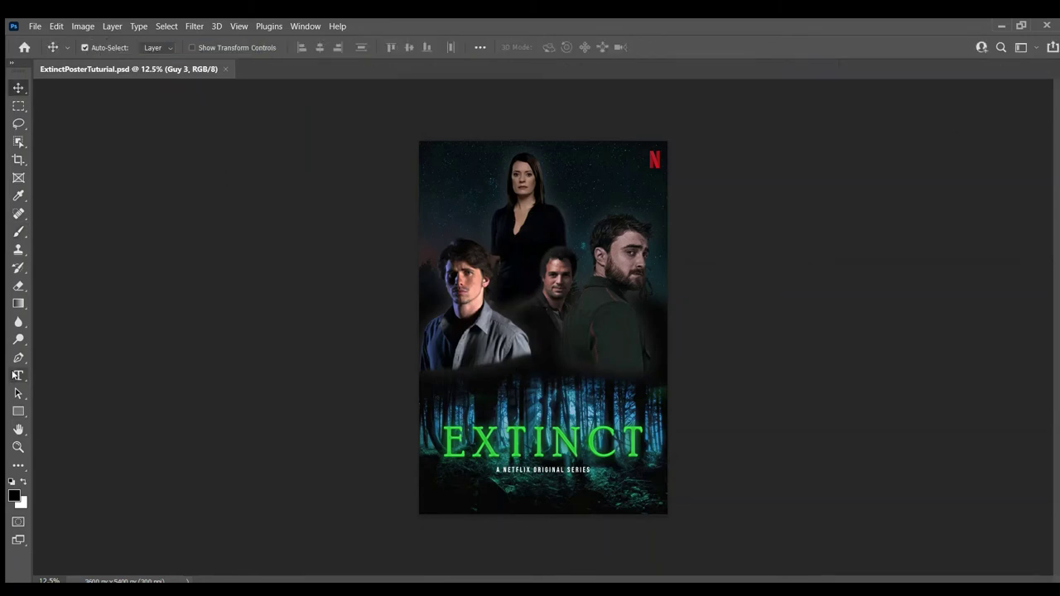
# Add the centred tagline "ONE DAY AWAY" near the poster's upper edge in white 25 pt Bebas Neue
pyautogui.press('t')
pyautogui.click(539, 154)
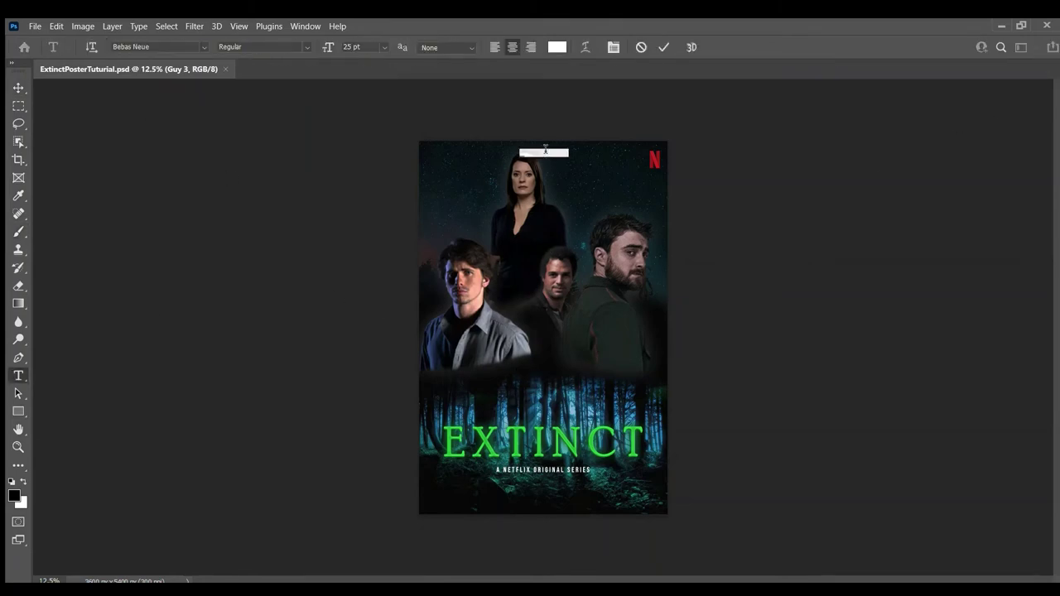
pyautogui.click(125, 162)
pyautogui.press('v')
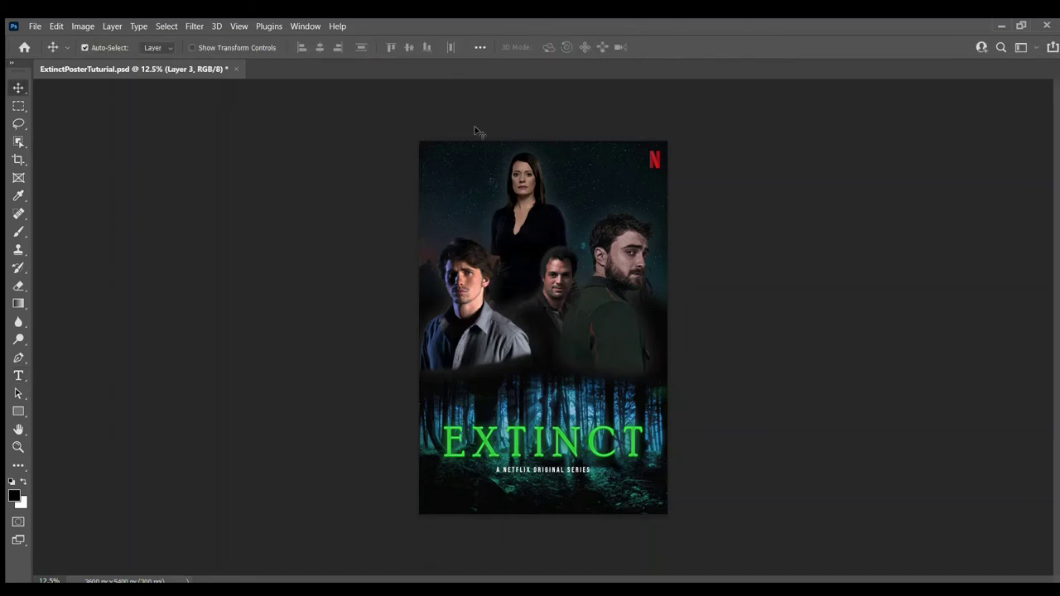
pyautogui.moveTo(531, 150); pyautogui.dragTo(538, 168)
pyautogui.hotkey('ctrl', 'z')
pyautogui.click(92, 241)
pyautogui.click(121, 229)
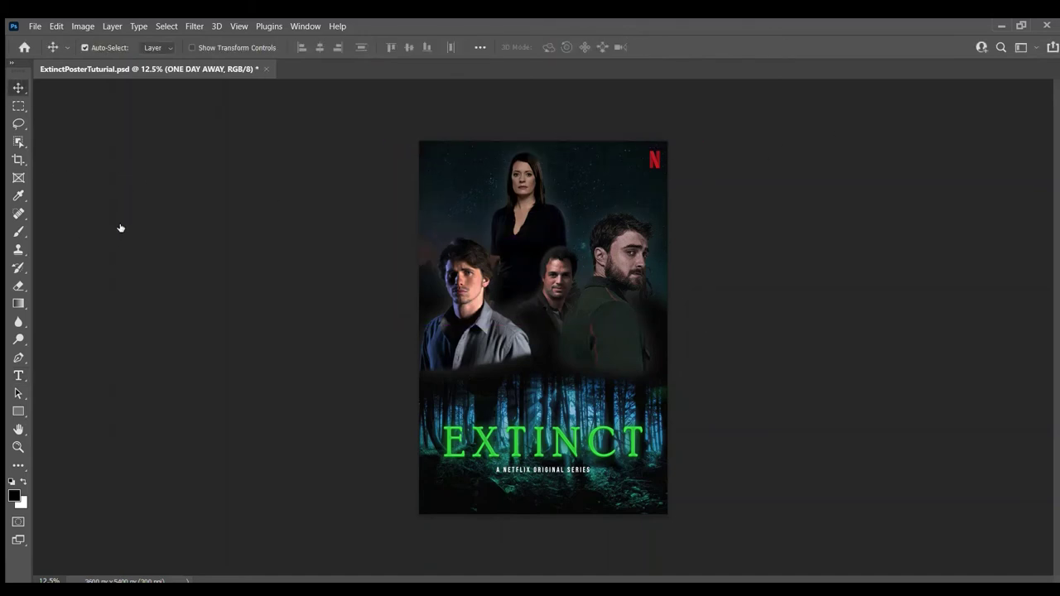
# Enlarge the ONE DAY AWAY tagline to 45 pt and keep its colour white
pyautogui.press('t')
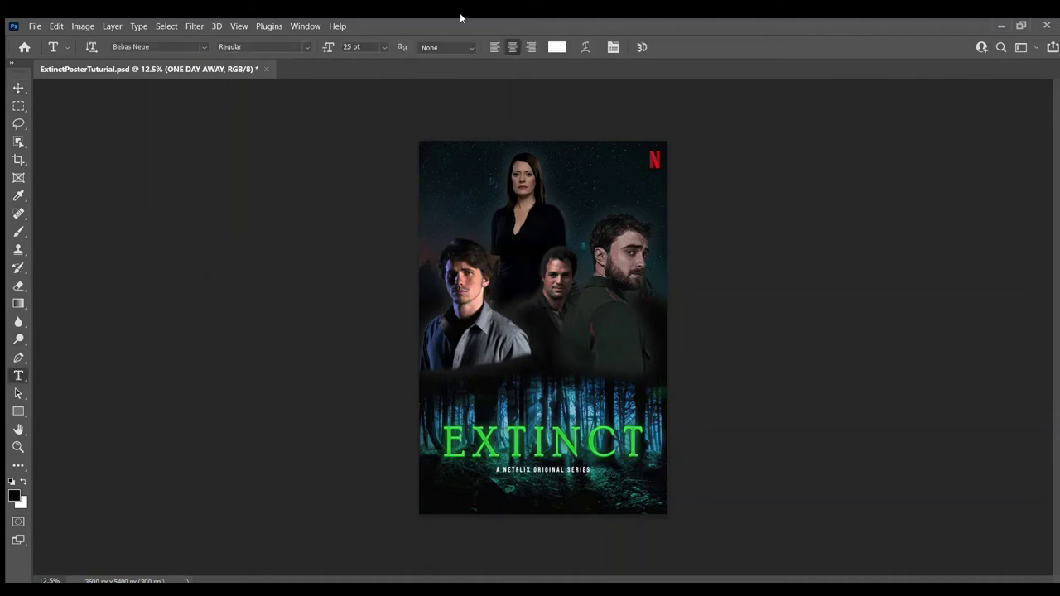
pyautogui.doubleClick(541, 151)
pyautogui.click(580, 150)
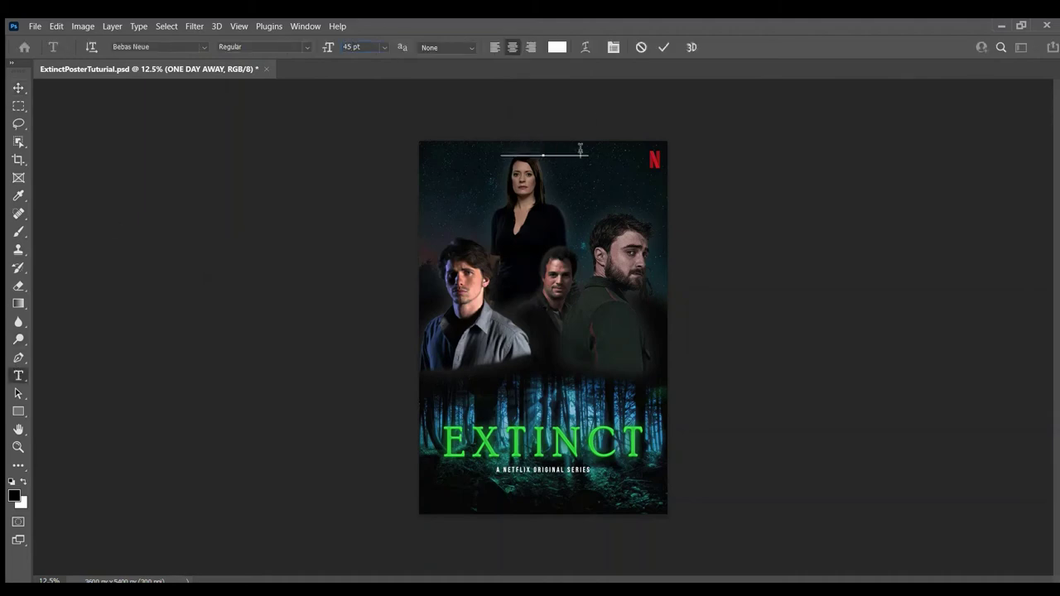
pyautogui.hotkey('ctrl', 'a')
pyautogui.click(557, 47)
pyautogui.click(538, 132)
pyautogui.click(823, 129)
pyautogui.click(18, 87)
pyautogui.moveTo(470, 157); pyautogui.dragTo(470, 169)
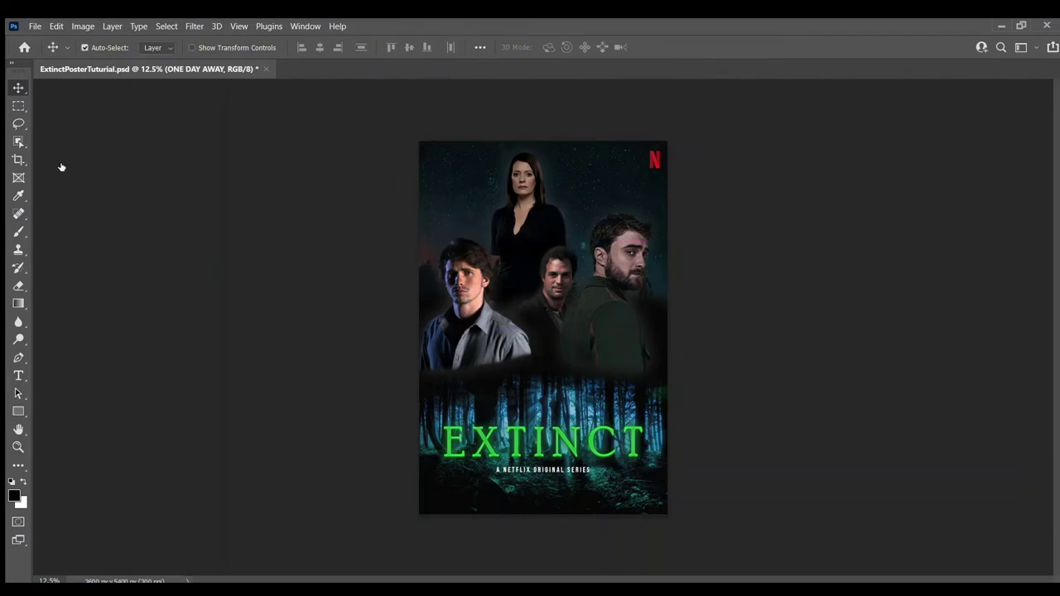
# Move the tagline to just above the EXTINCT title and reword it as "ONE STEP AWAY"
pyautogui.moveTo(547, 151); pyautogui.dragTo(546, 409)
pyautogui.doubleClick(546, 409)
pyautogui.write('STEP AWAY')
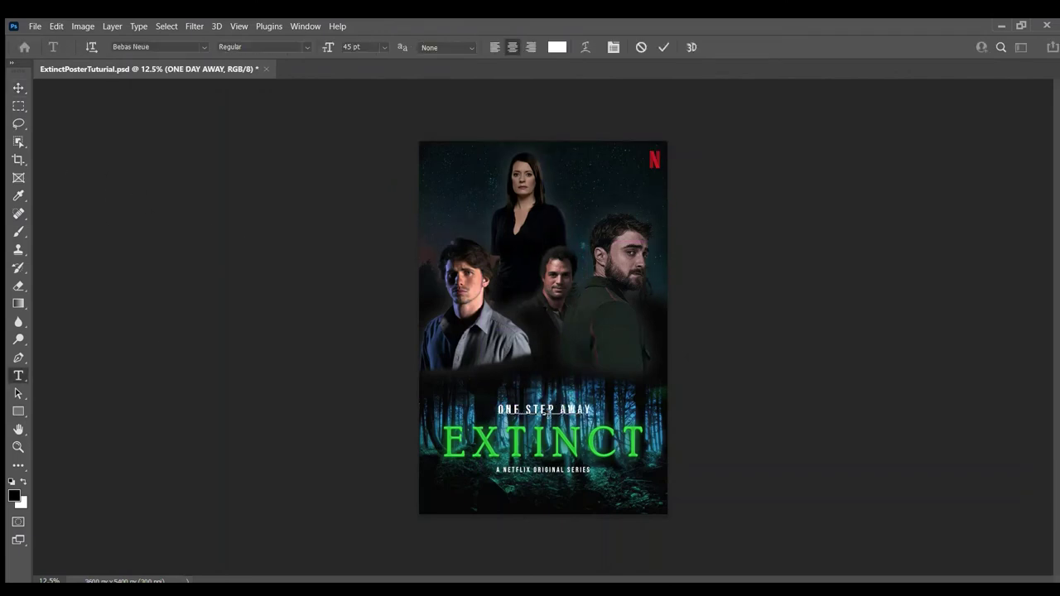
pyautogui.doubleClick(547, 410)
pyautogui.hotkey('ctrl', 'a')
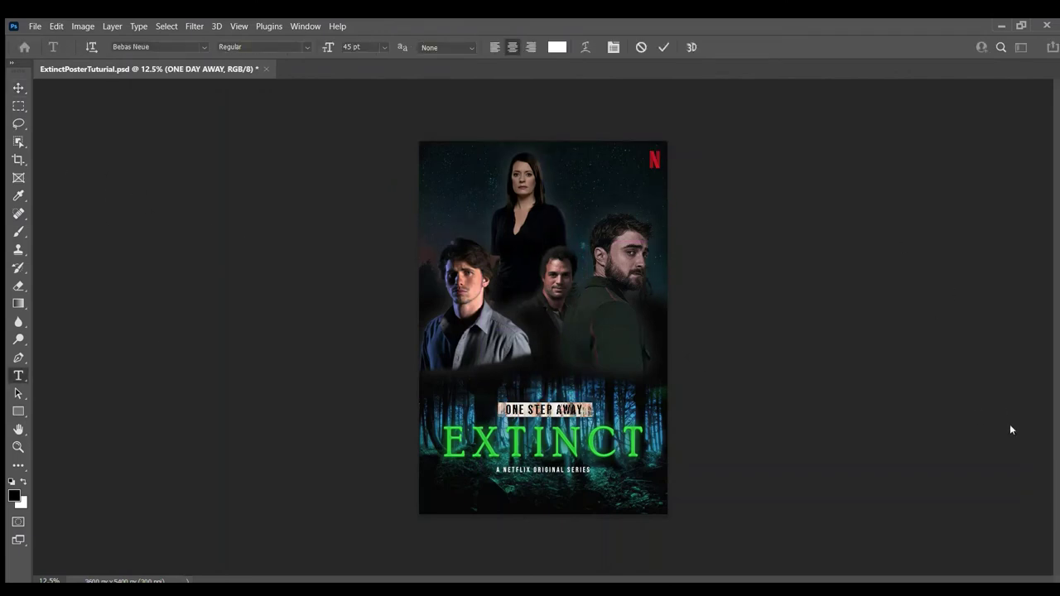
pyautogui.click(18, 87)
pyautogui.hotkey('ctrl', 't')
pyautogui.click(18, 87)
pyautogui.moveTo(571, 408); pyautogui.dragTo(571, 413)
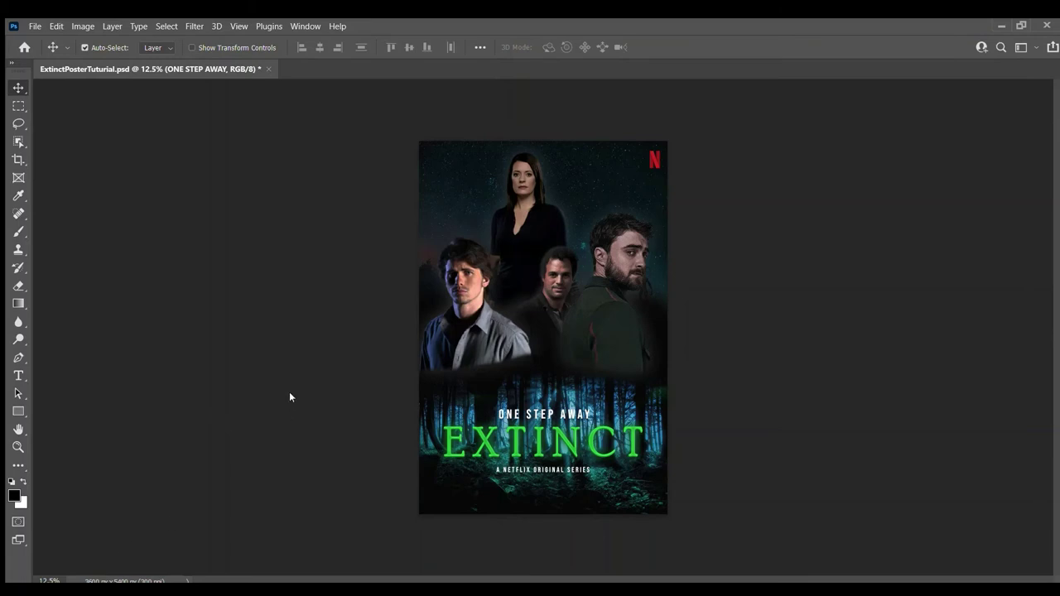
# Give the Forest layer a subtle brown-tinted overlay layer style at reduced strength
pyautogui.click(216, 245)
pyautogui.click(108, 474)
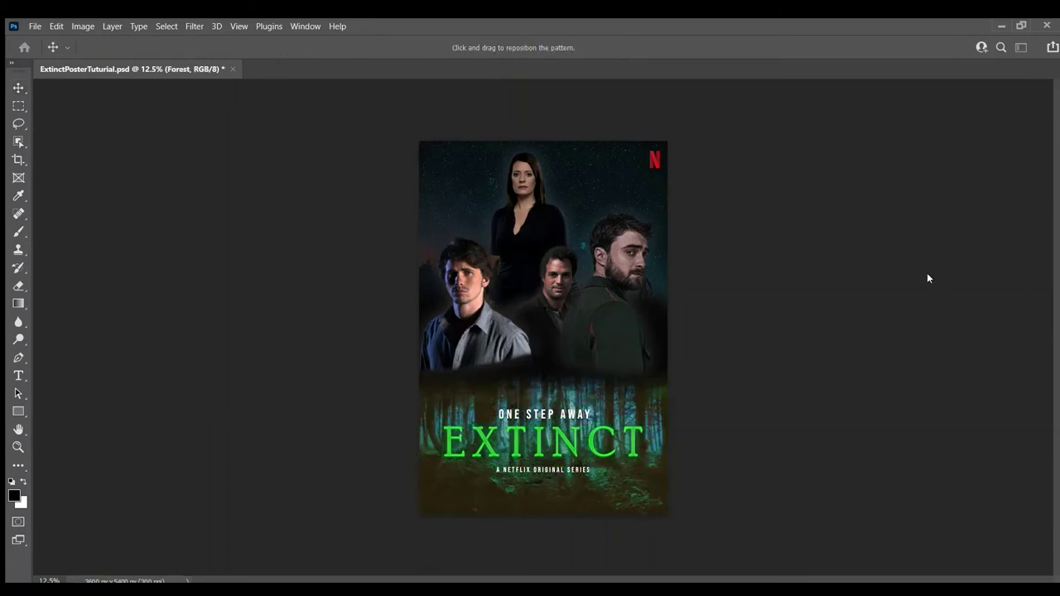
pyautogui.moveTo(927, 274)
pyautogui.mouseDown()
pyautogui.moveTo(1025, 298)
pyautogui.moveTo(941, 286)
pyautogui.mouseUp()
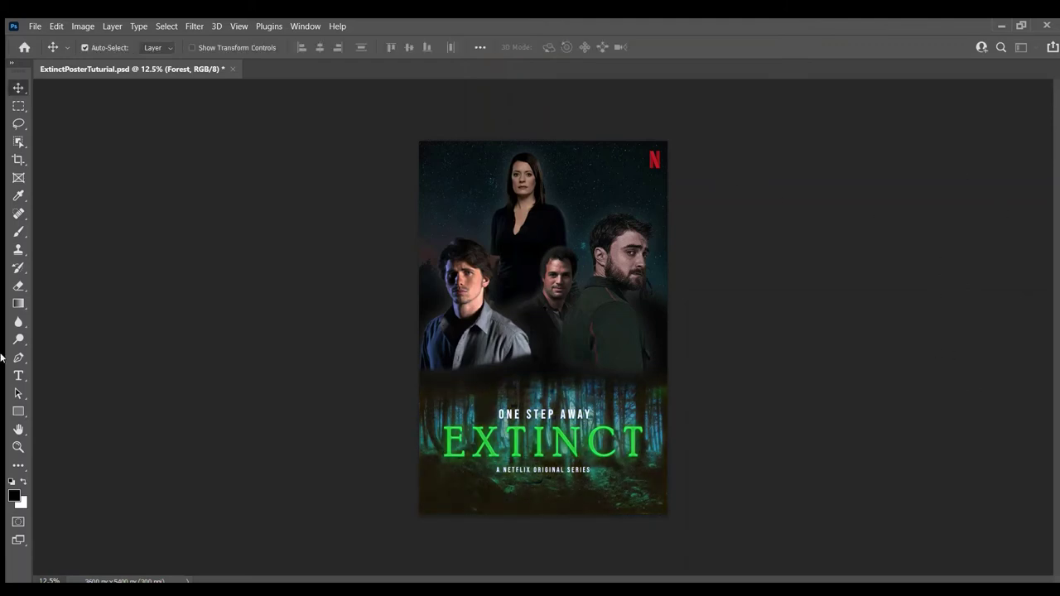
# Add an overlay layer style to the Sky layer and adjust it to a dark teal tint
pyautogui.click(110, 538)
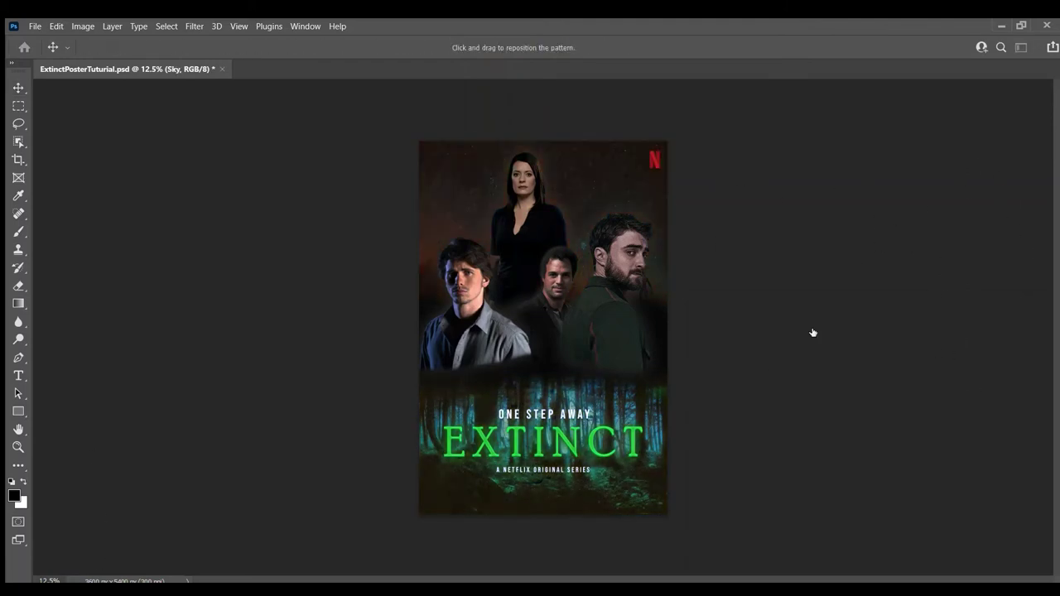
pyautogui.click(800, 371)
pyautogui.moveTo(909, 218); pyautogui.dragTo(957, 215)
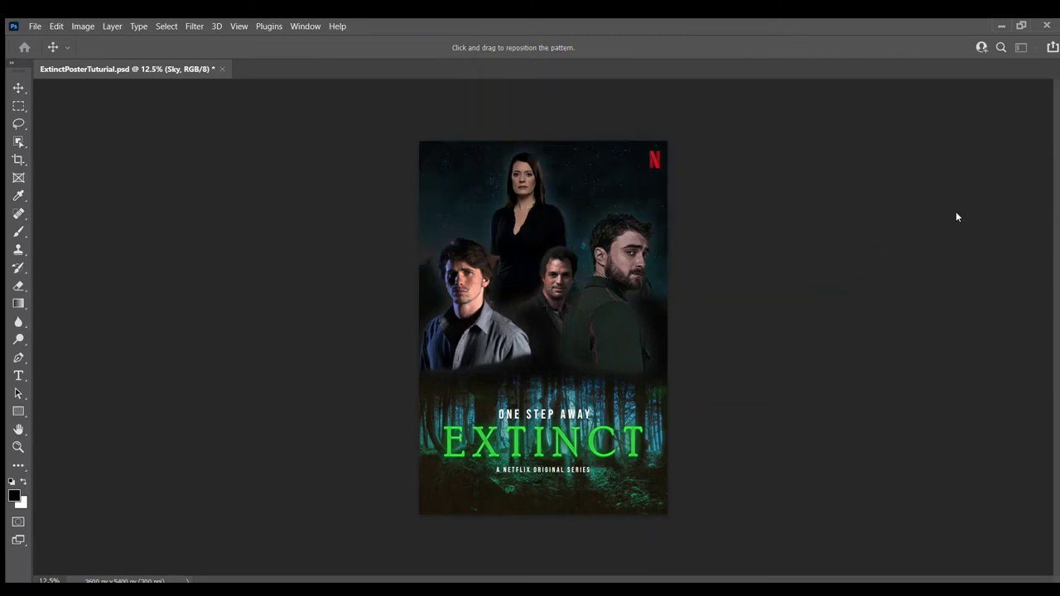
pyautogui.click(975, 195)
# Apply filter adjustments to the sky so that its stars stand out more, and to Layer 4
pyautogui.click(195, 26)
pyautogui.click(234, 112)
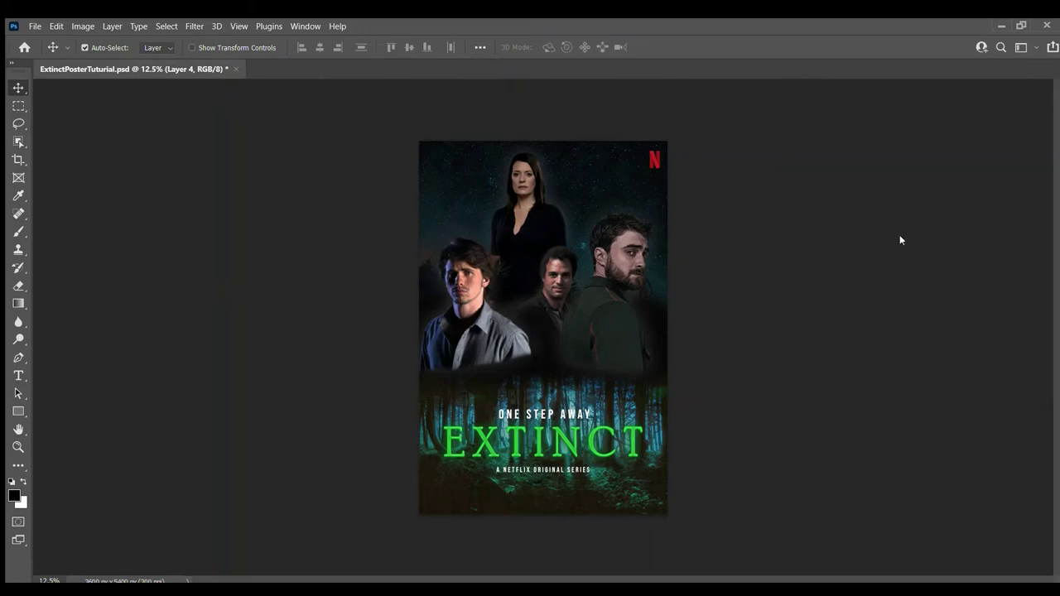
pyautogui.click(191, 27)
pyautogui.click(893, 237)
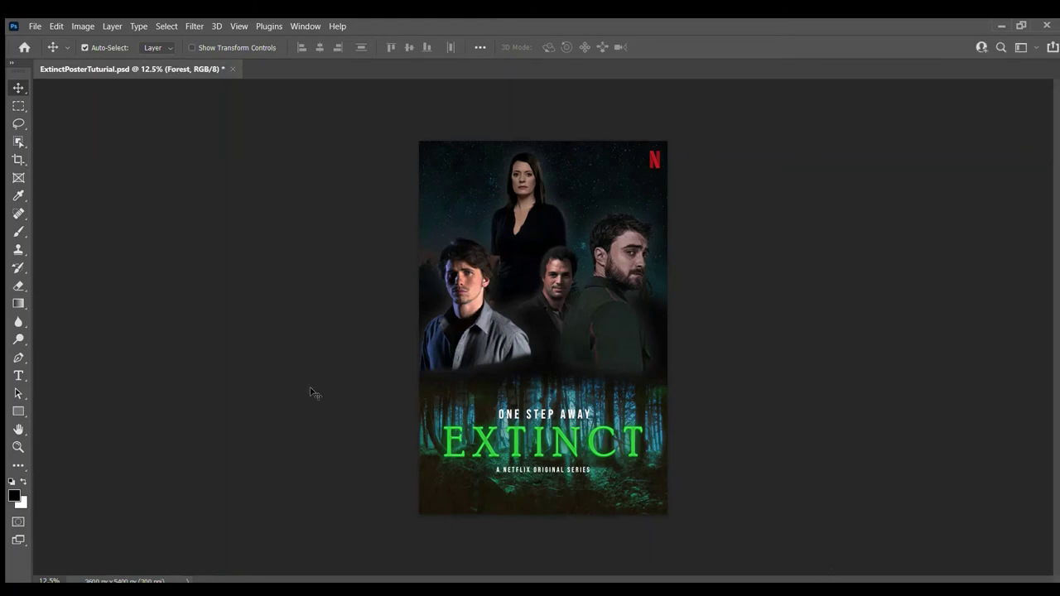
# Shift the Forest layer toward a deeper blue with a filter and tint the Sky layer green
pyautogui.click(197, 27)
pyautogui.click(257, 122)
pyautogui.click(101, 504)
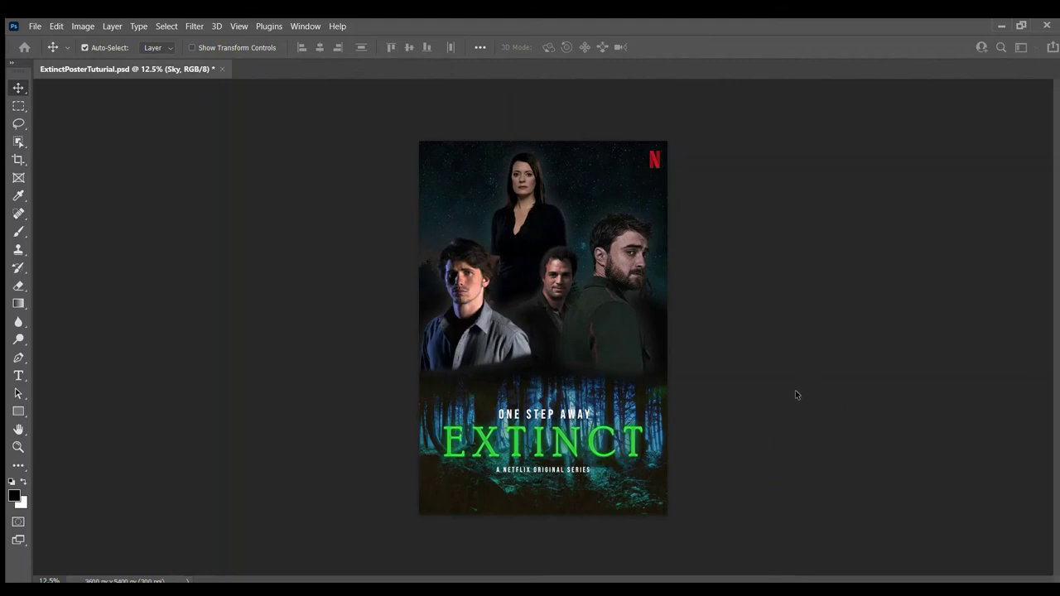
pyautogui.click(823, 569)
# Tone the ONE STEP AWAY tagline down to light grey through its layer style
pyautogui.click(123, 169)
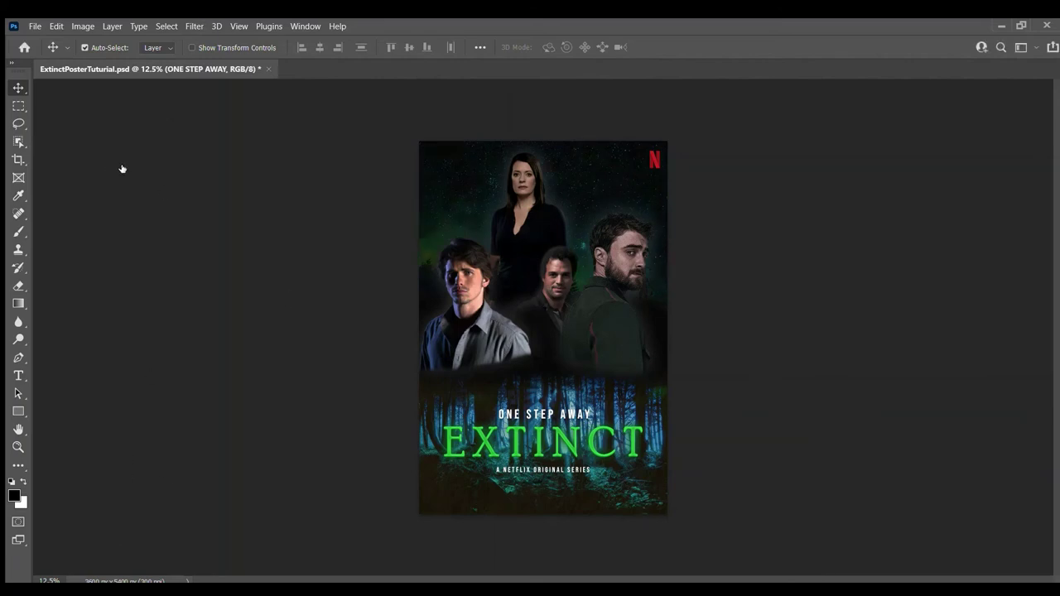
pyautogui.click(118, 554)
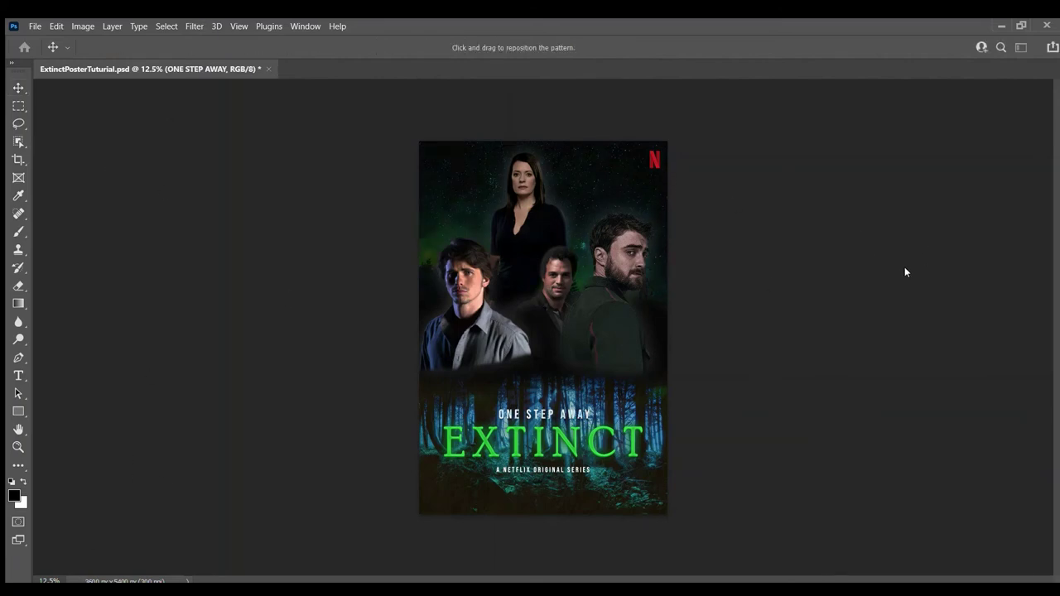
pyautogui.click(796, 238)
pyautogui.click(795, 238)
pyautogui.click(822, 169)
# Apply filter adjustments to the Forest layer and to the left man's layer
pyautogui.click(440, 491)
pyautogui.click(194, 26)
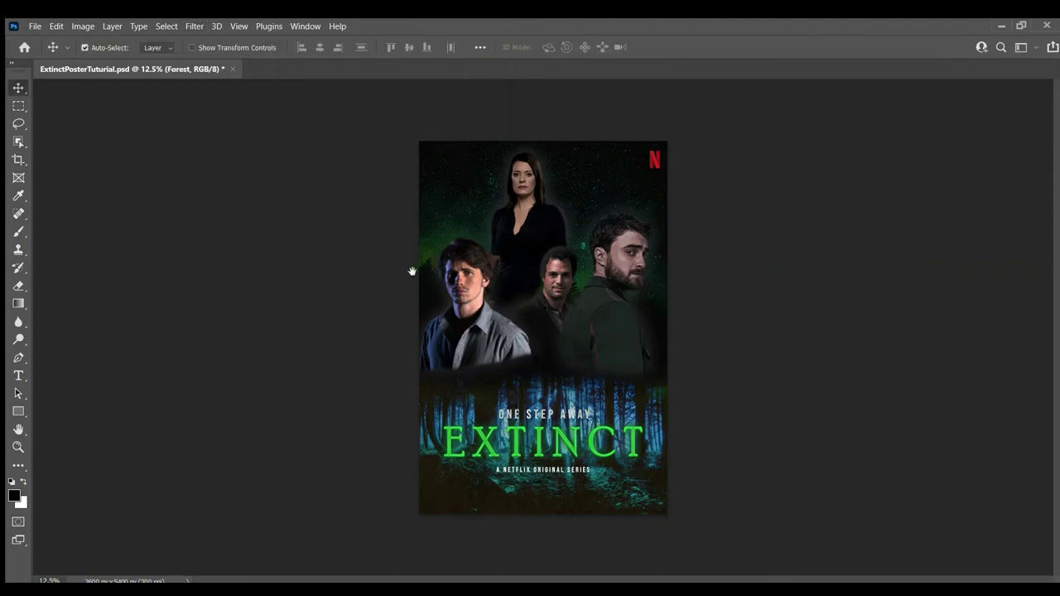
pyautogui.click(471, 296)
pyautogui.click(108, 549)
pyautogui.click(194, 27)
pyautogui.click(238, 92)
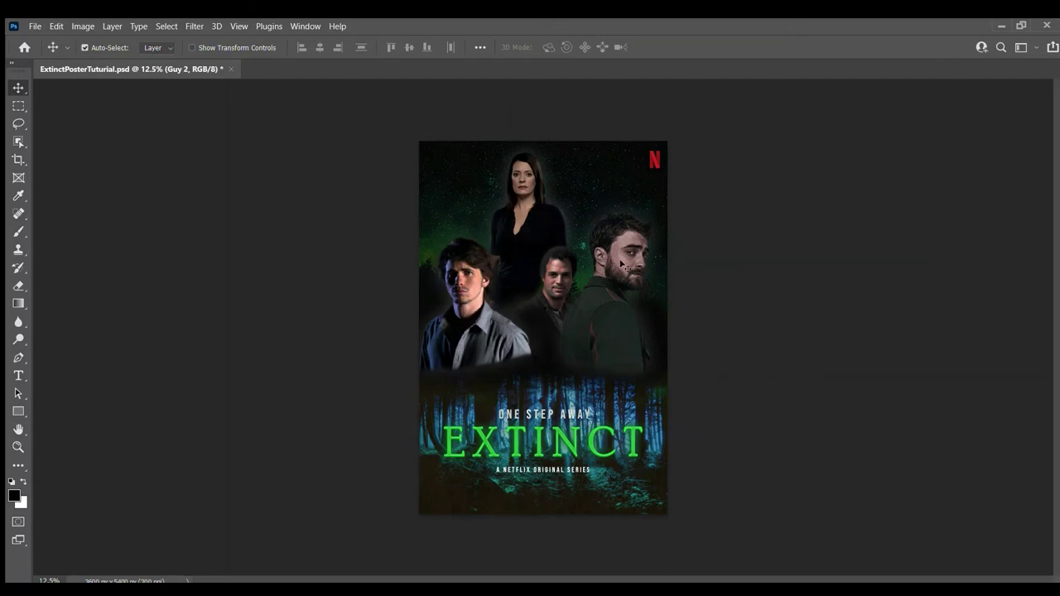
# Repeat the filter adjustment on the Guy 2 layer and the cast layers below it
pyautogui.click(194, 27)
pyautogui.hotkey('alt', '[')
pyautogui.hotkey('ctrl', 'f')
pyautogui.hotkey('alt', '[')
pyautogui.hotkey('ctrl', 'f')
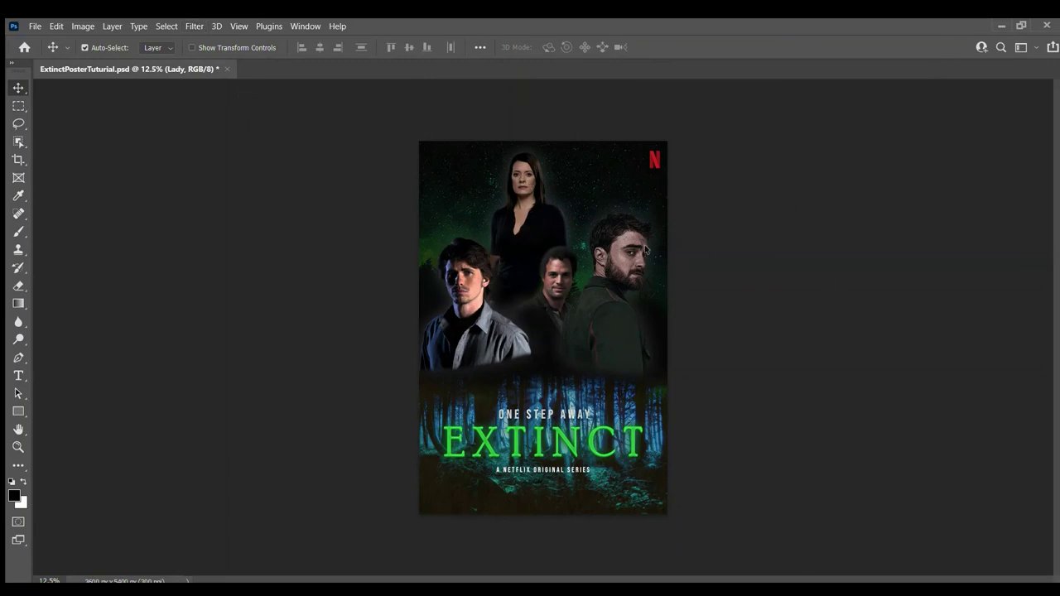
pyautogui.click(194, 27)
pyautogui.click(236, 76)
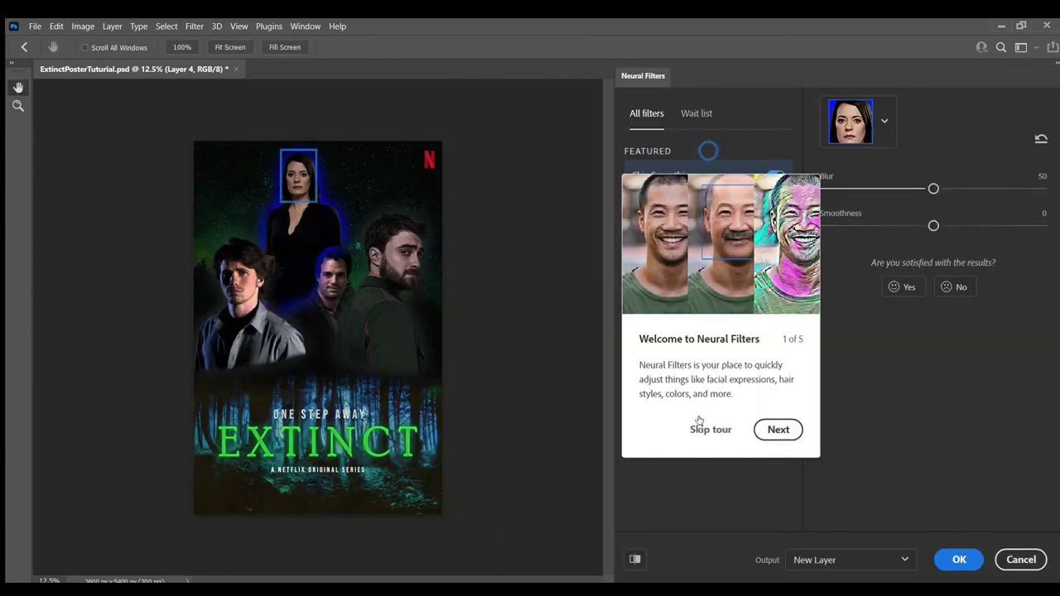
pyautogui.click(699, 424)
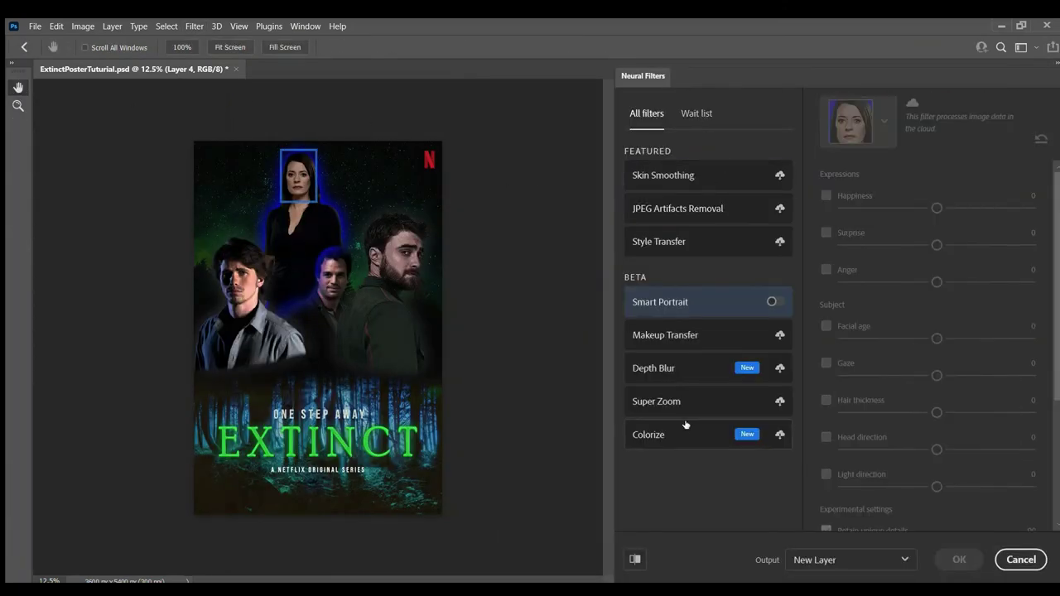
pyautogui.click(687, 430)
pyautogui.click(1021, 560)
# Shift the Forest layer's colour from blue to teal green
pyautogui.hotkey('alt', '[')
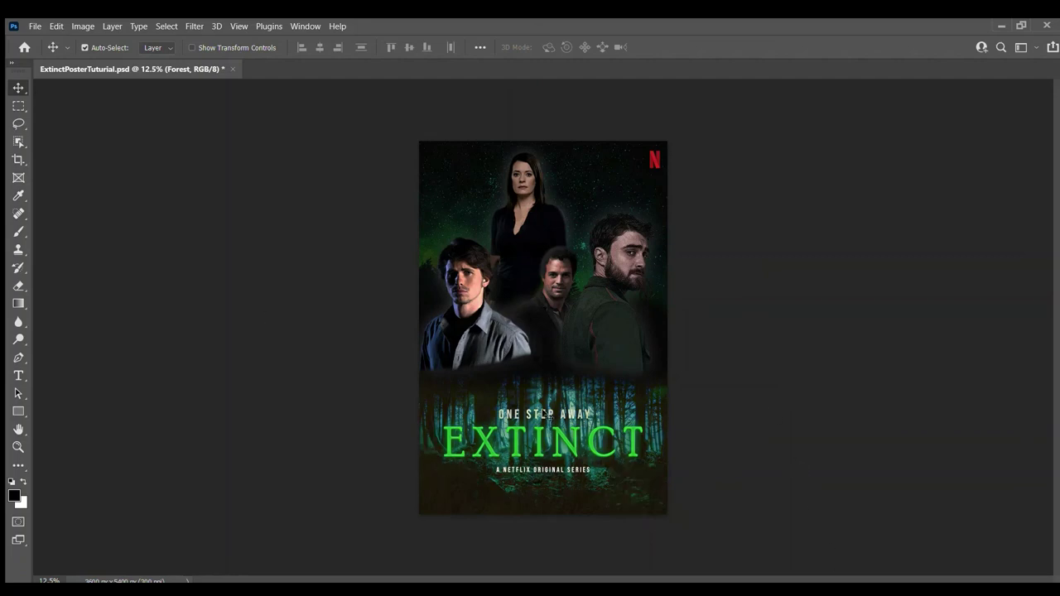
# Set the ONE STEP AWAY tagline in the Mongoose font at 40 pt
pyautogui.doubleClick(546, 413)
pyautogui.click(204, 47)
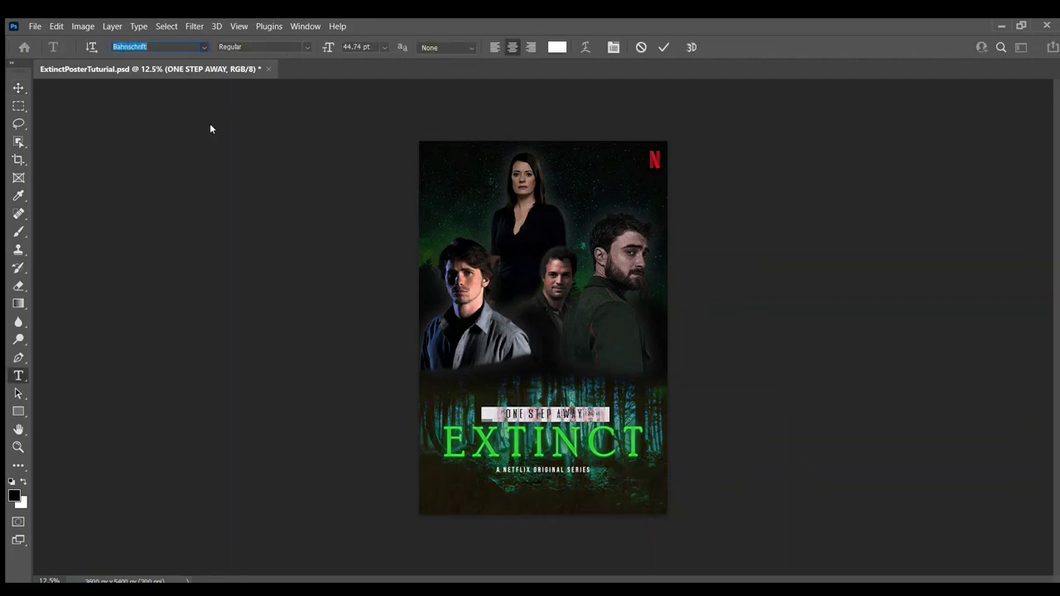
pyautogui.click(210, 124)
pyautogui.click(339, 351)
pyautogui.doubleClick(546, 413)
pyautogui.click(204, 47)
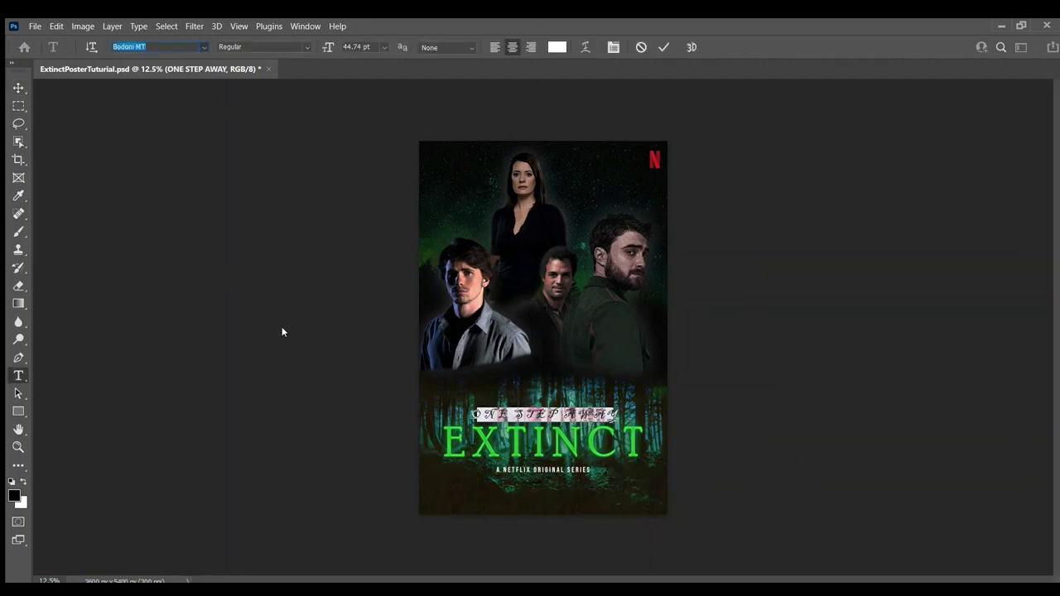
pyautogui.click(277, 107)
pyautogui.doubleClick(360, 47)
pyautogui.write('40')
pyautogui.press('Return')
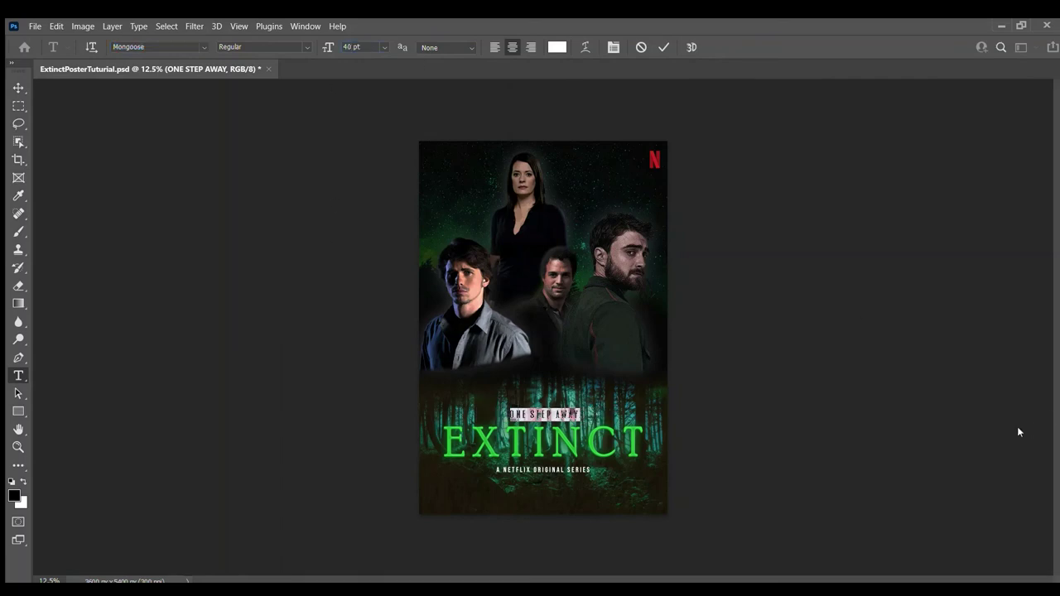
pyautogui.hotkey('ctrl', 'Return')
pyautogui.press('v')
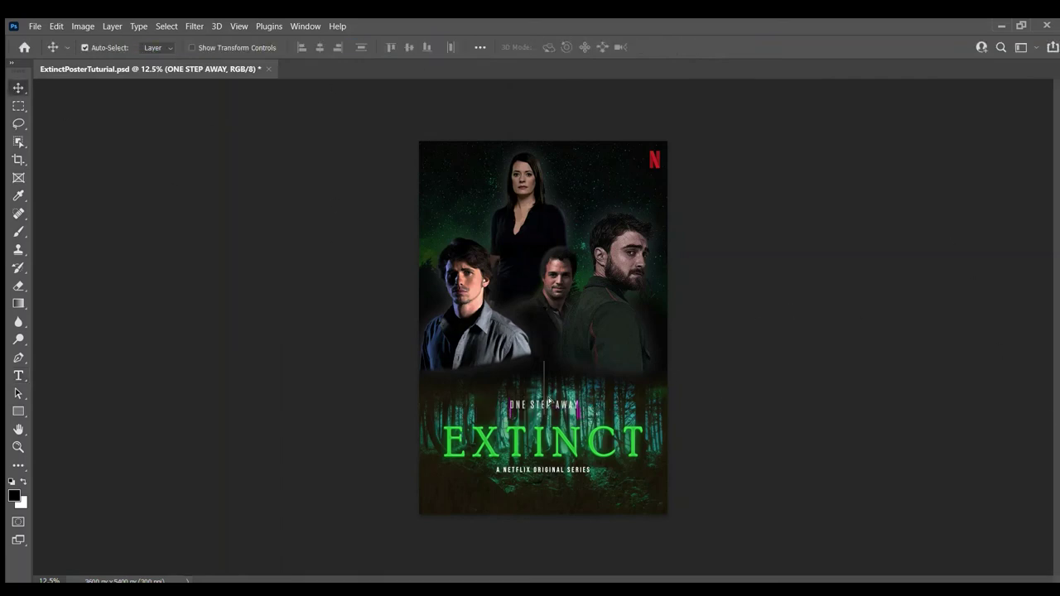